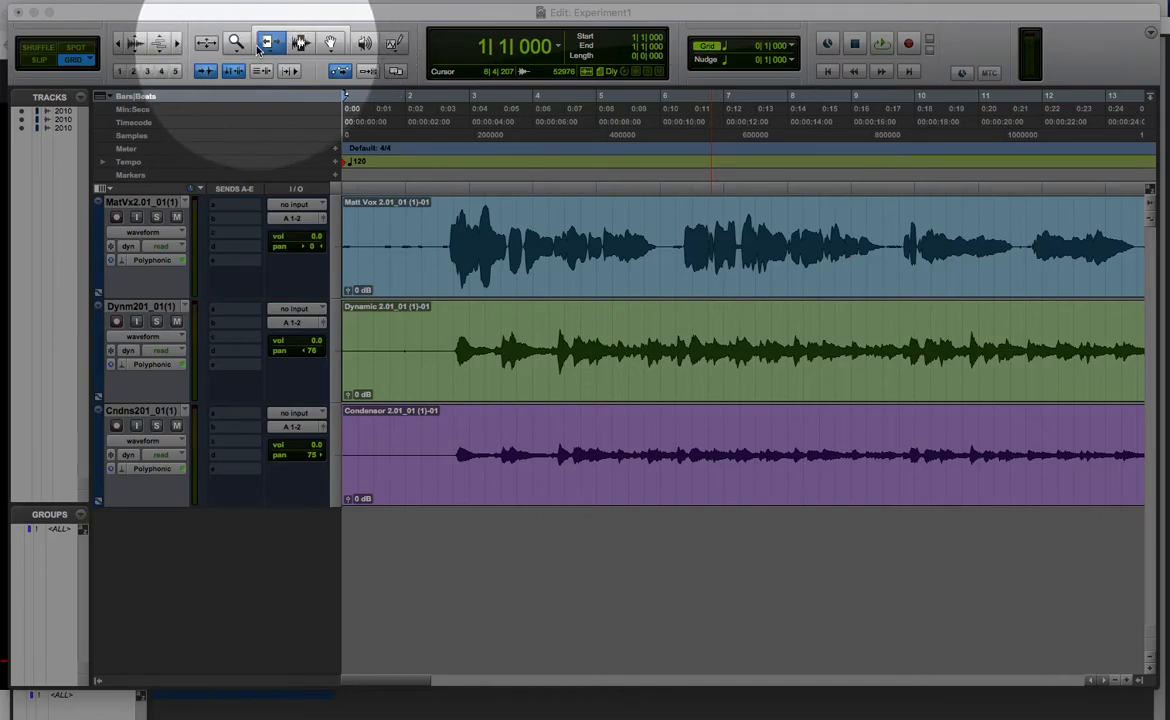
Step: Enable the Smart Tool and select the entire vocal clip on the first track
click(300, 32)
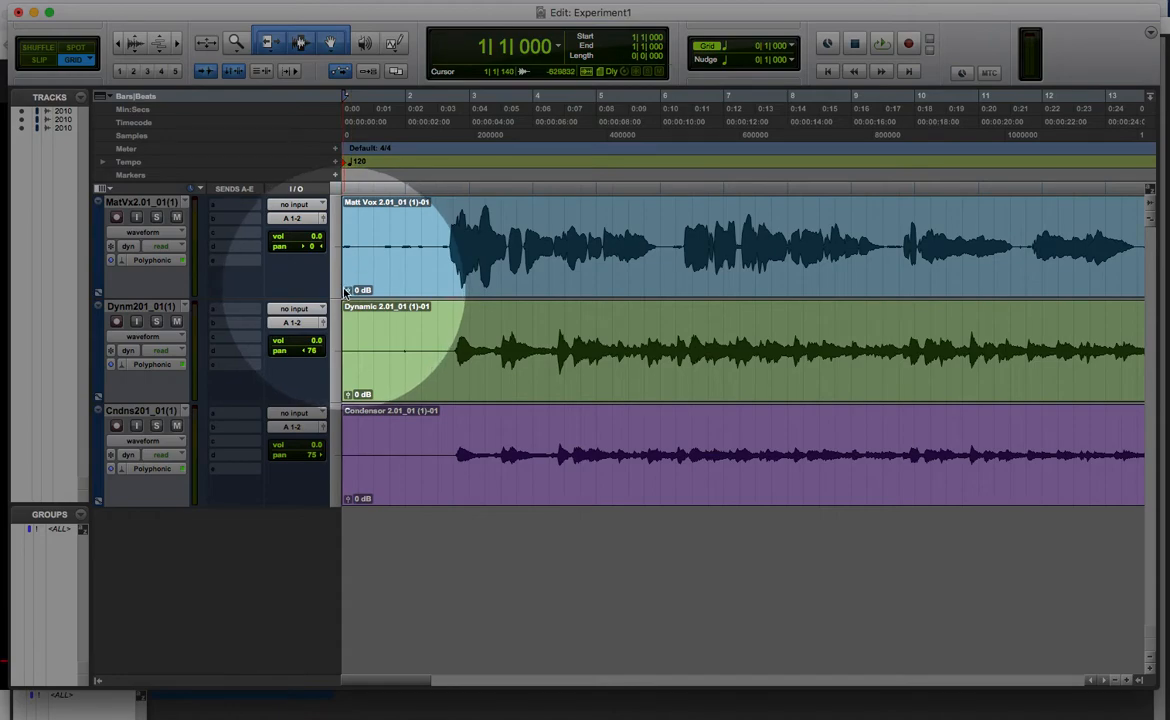
click(300, 38)
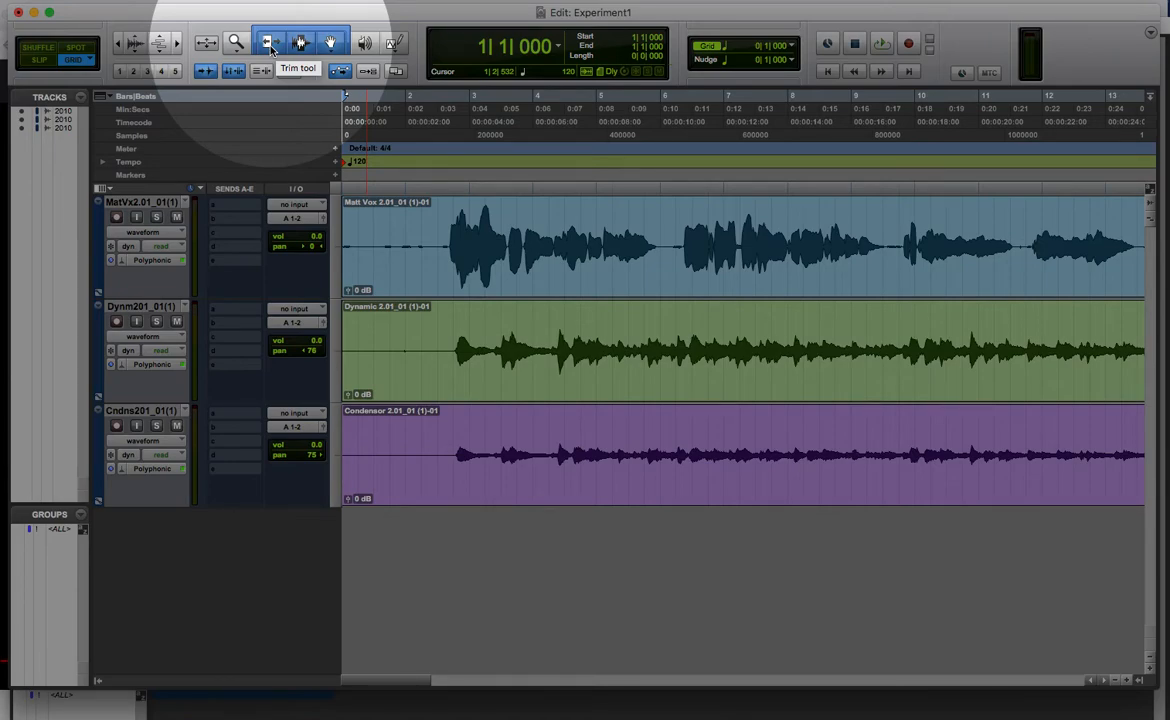
scroll(270, 51, right, 1)
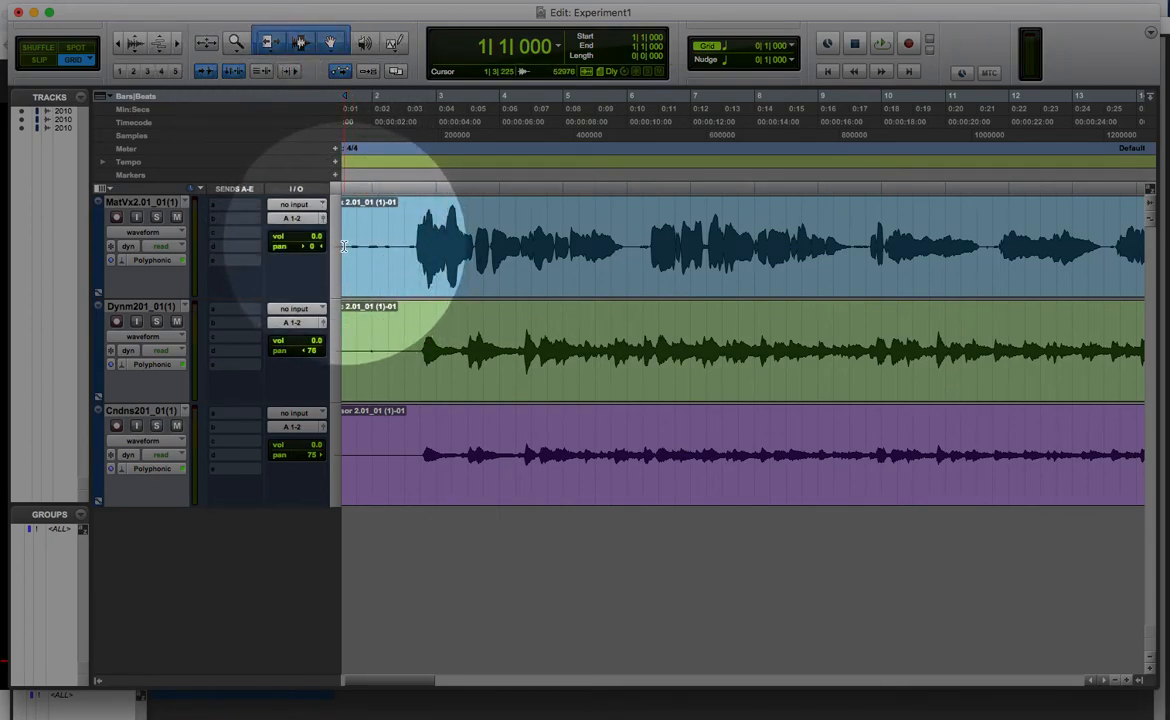
drag(425, 681, 363, 687)
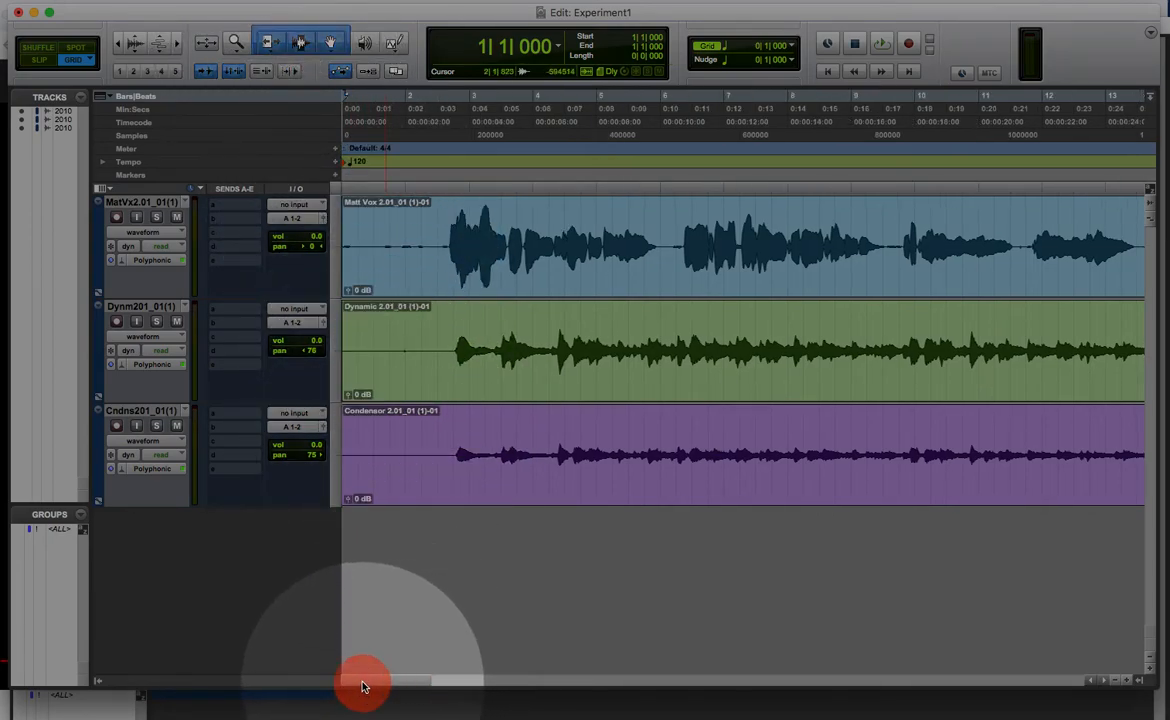
double_click(349, 246)
mouse_move(348, 246)
mouse_down()
mouse_move(436, 253)
mouse_move(345, 256)
mouse_move(436, 261)
mouse_move(350, 264)
mouse_move(465, 260)
mouse_move(346, 260)
mouse_up()
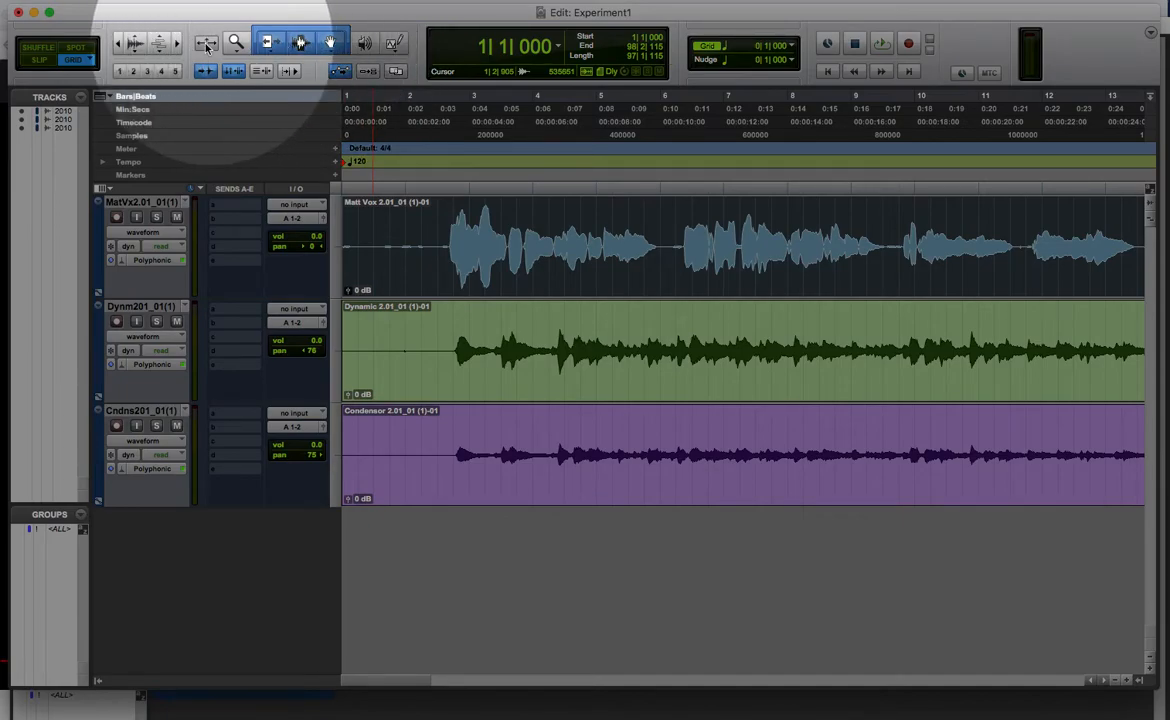
Step: Keep the Grid mode on Absolute Grid and place the edit cursor at 1|4|000 in the vocal clip
click(70, 62)
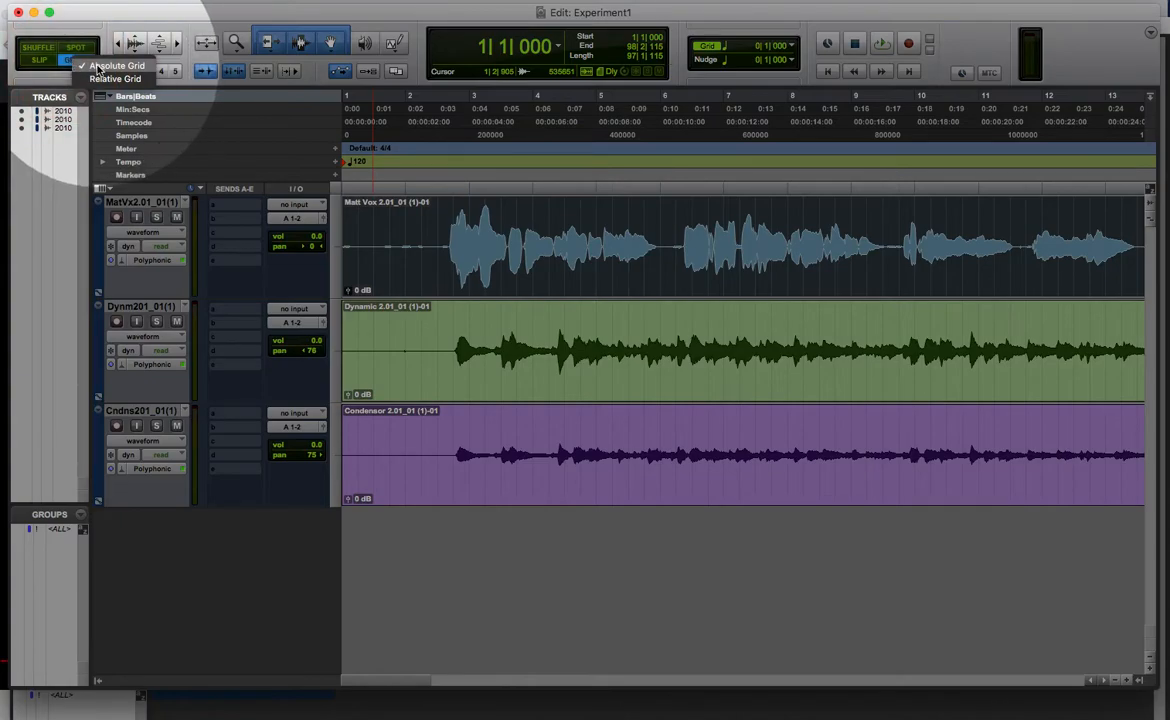
click(98, 67)
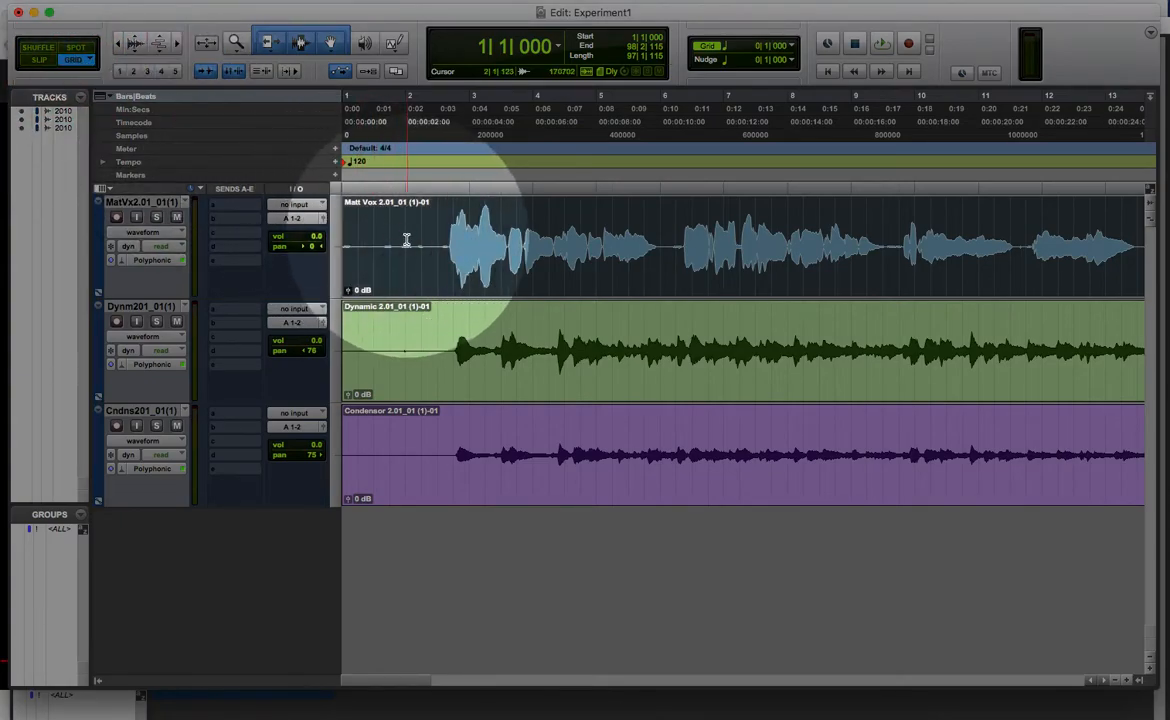
click(390, 244)
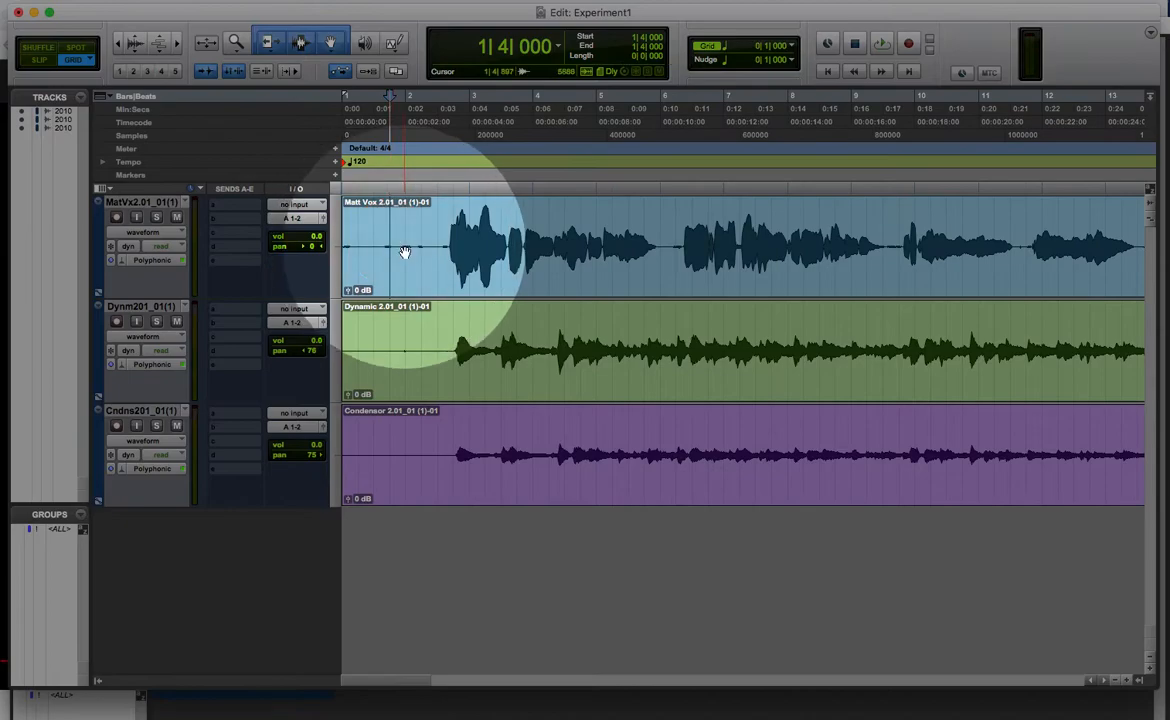
click(398, 253)
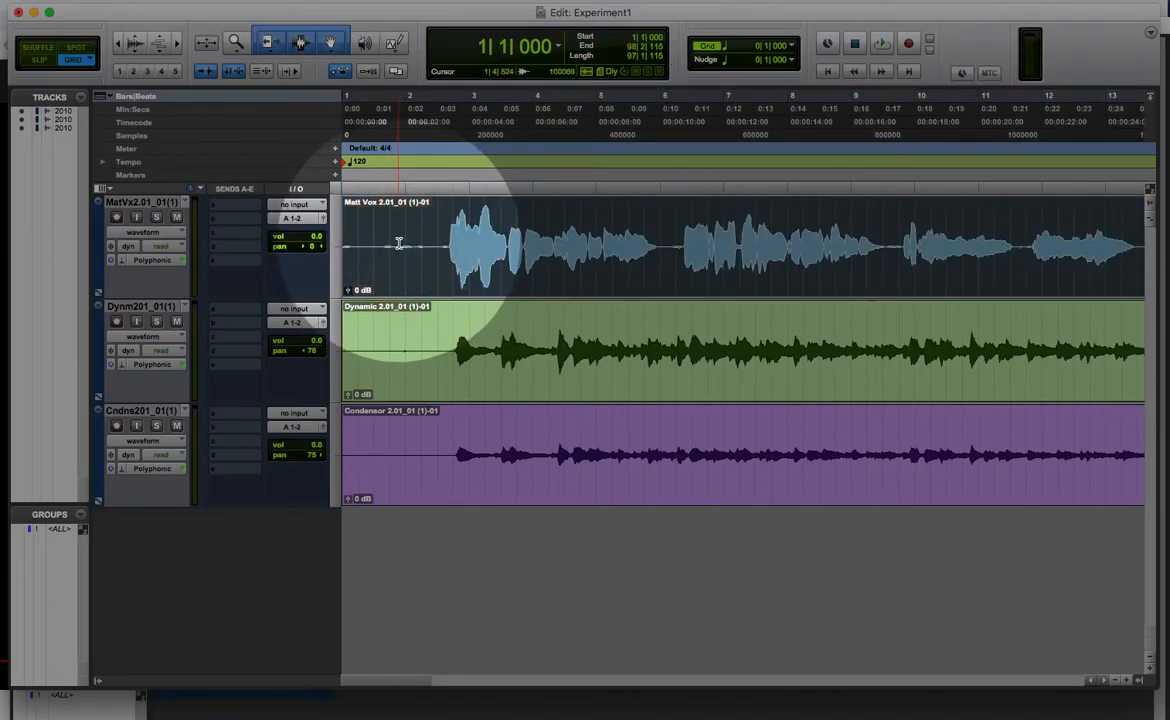
click(397, 244)
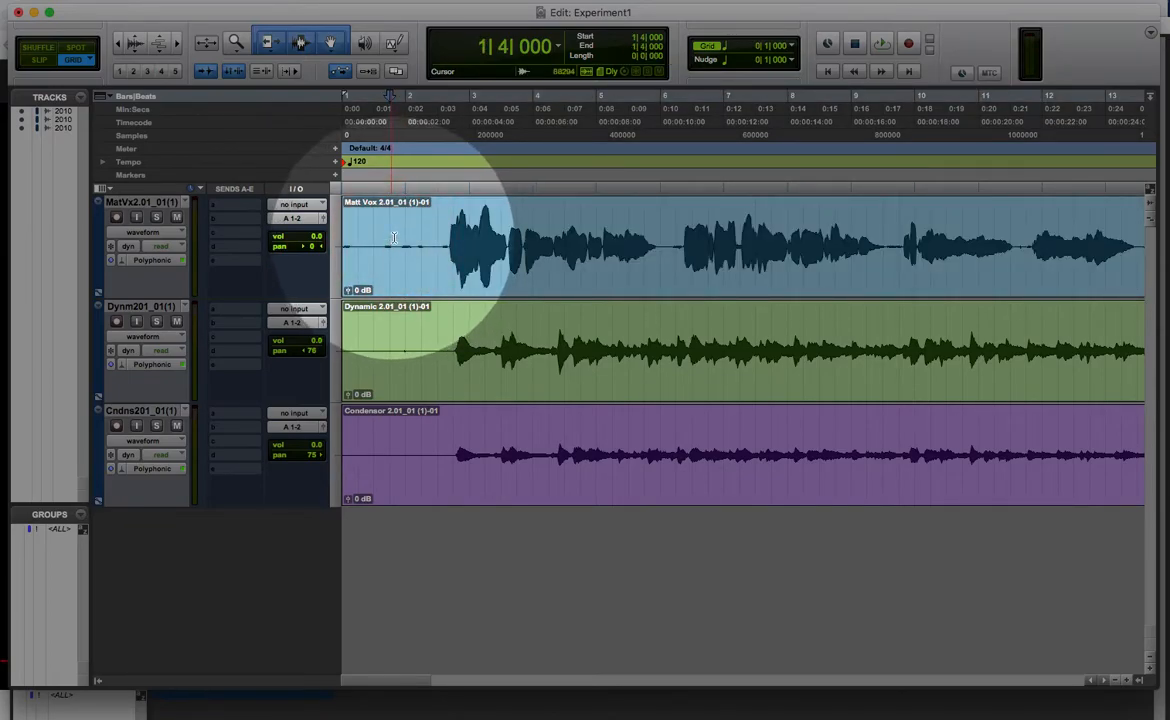
Step: Switch to Slip mode and place the edit cursor freely in the vocal clip at about 2|2|236
click(41, 62)
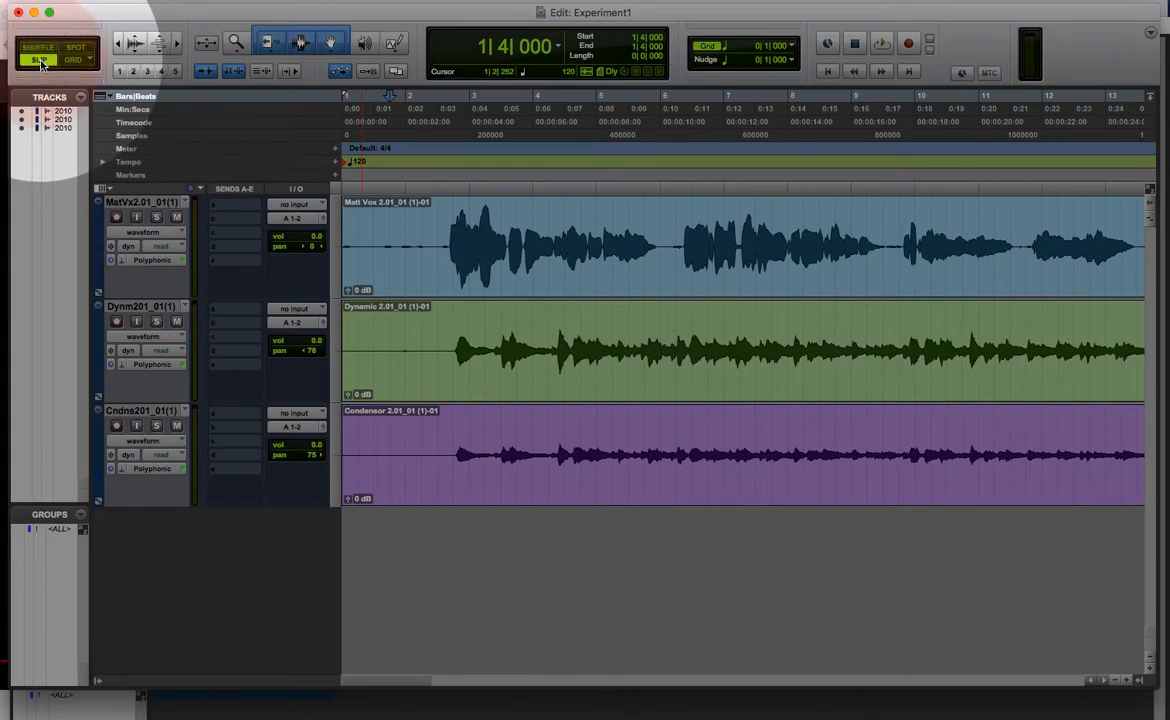
click(402, 244)
click(425, 244)
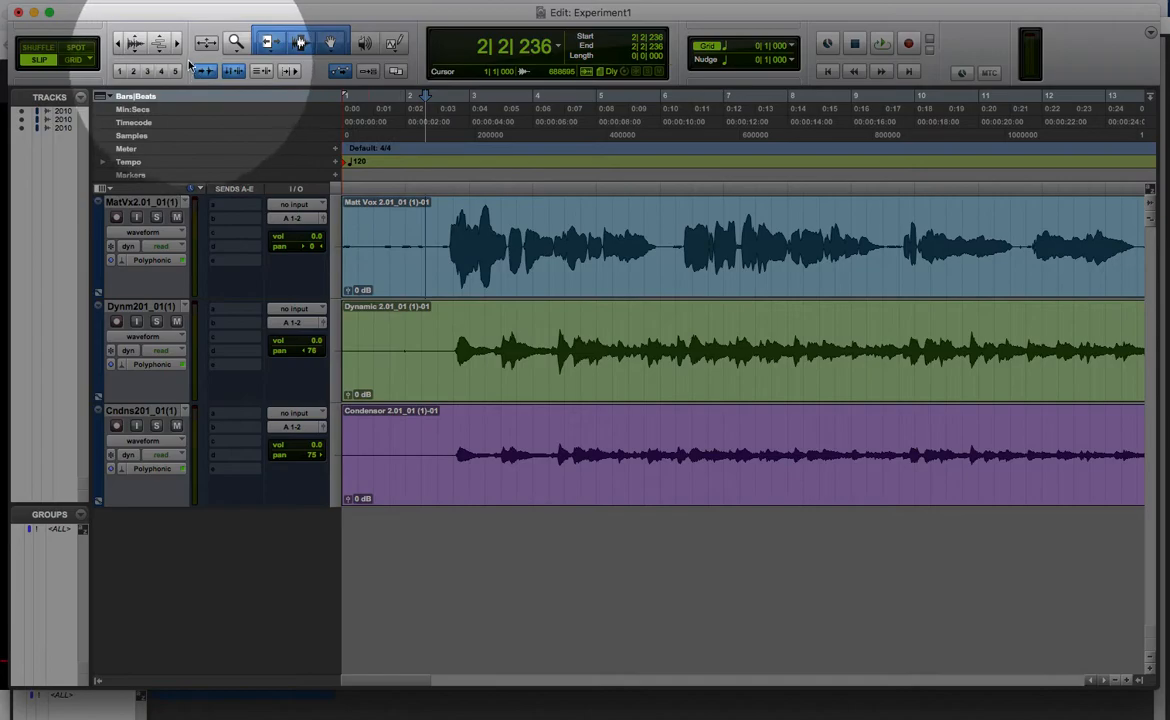
click(45, 60)
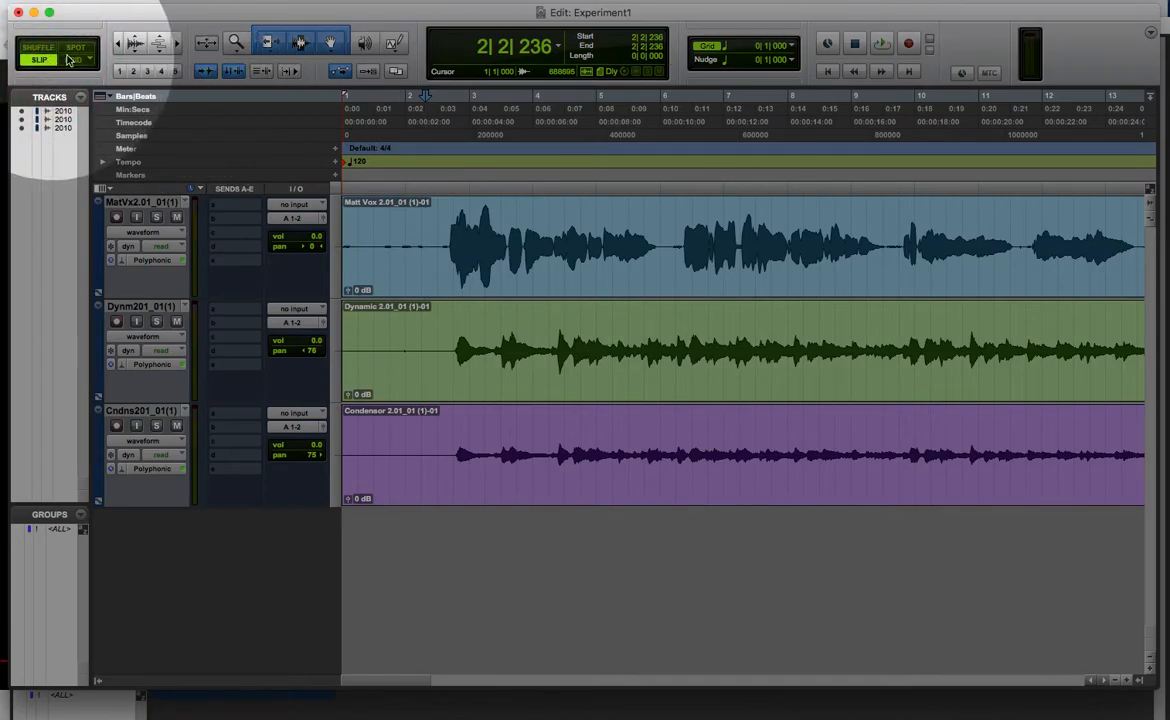
Step: Trim the vocal clip's start to about 2|3|628, just before the first phrase, and select the Dynamic clip
click(272, 44)
drag(345, 250, 447, 284)
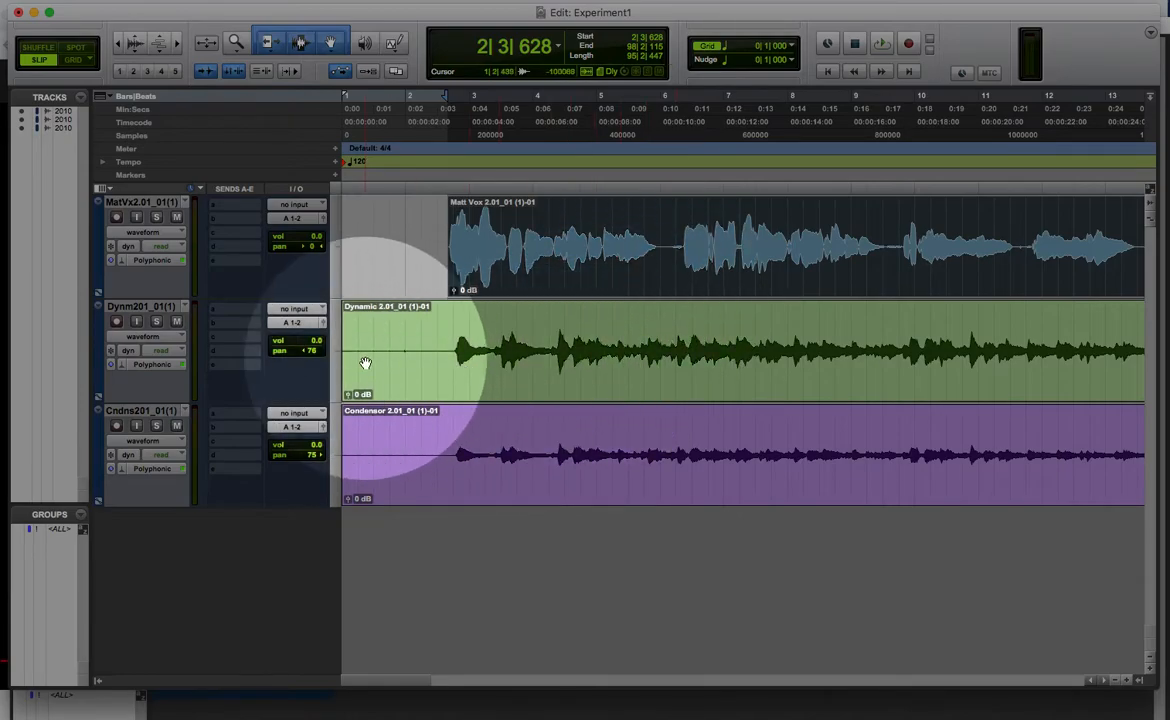
mouse_move(347, 352)
mouse_down()
mouse_move(449, 352)
mouse_move(328, 360)
mouse_up()
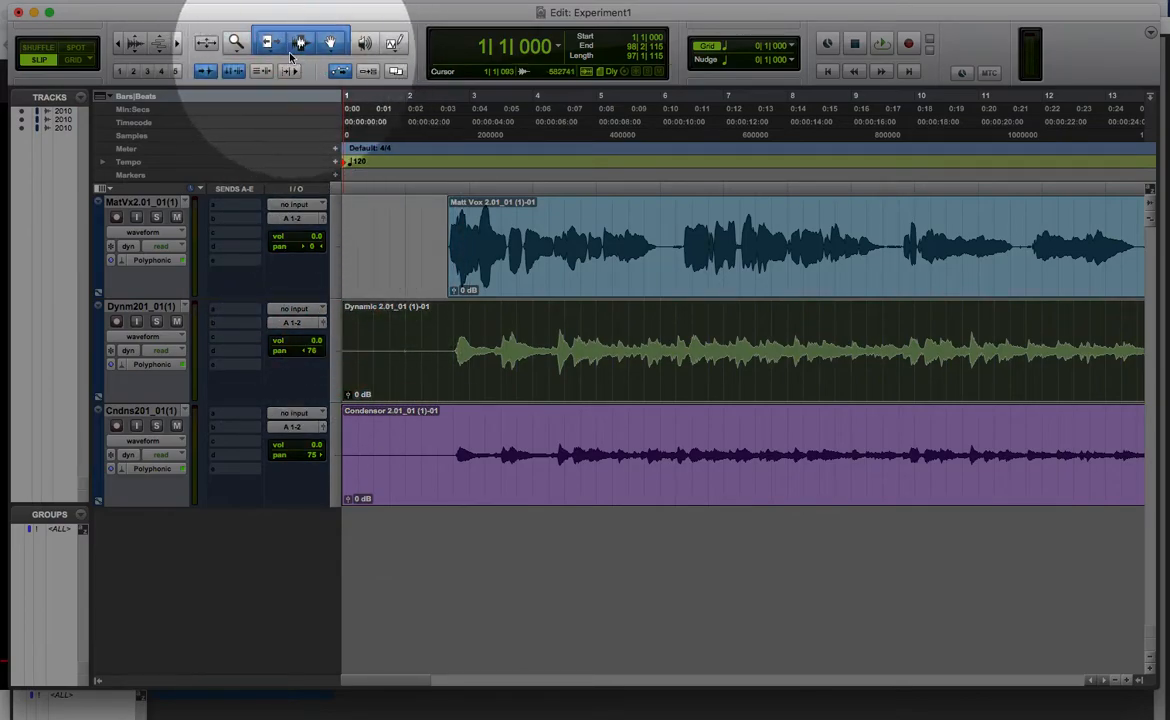
Step: With the Trim tool, cut the vocal clip's start to about 6|1|429 and extend it back to 1|1|000
click(266, 41)
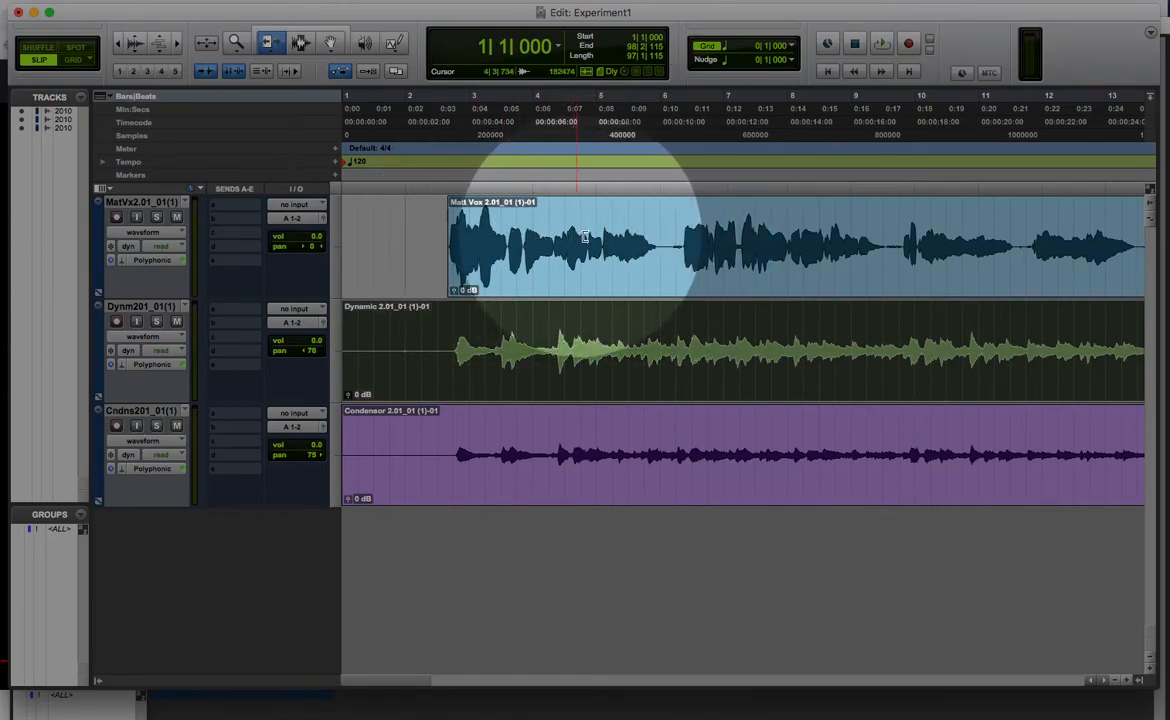
click(668, 247)
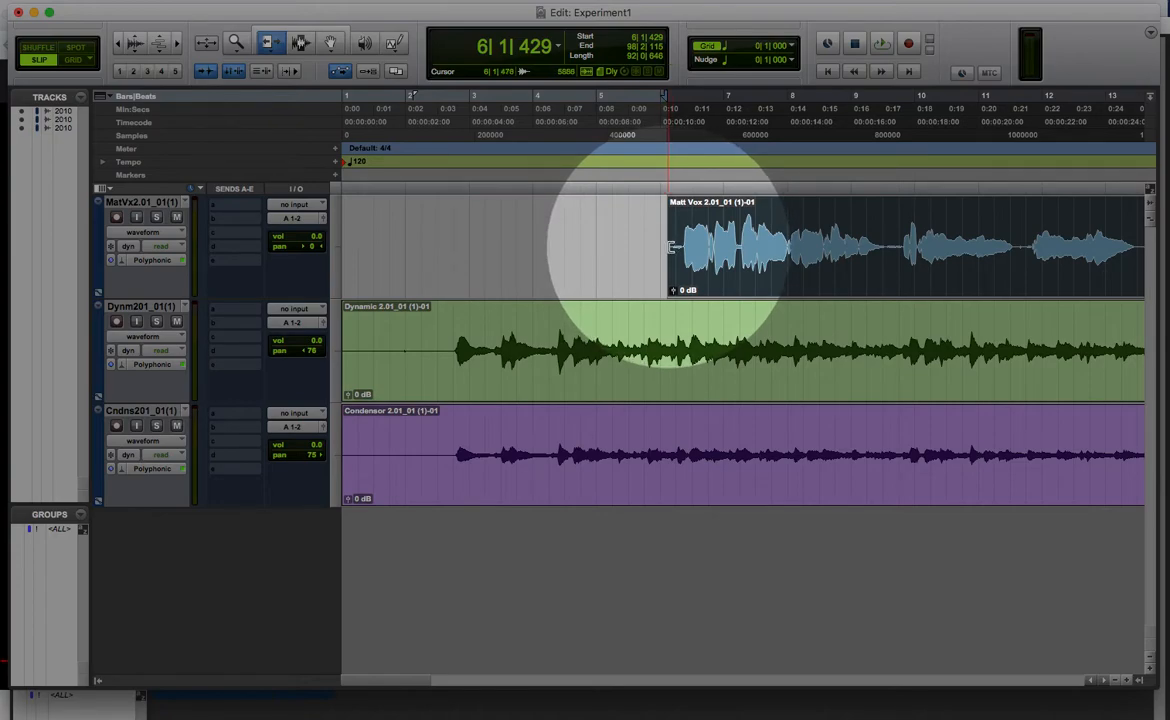
click(119, 2)
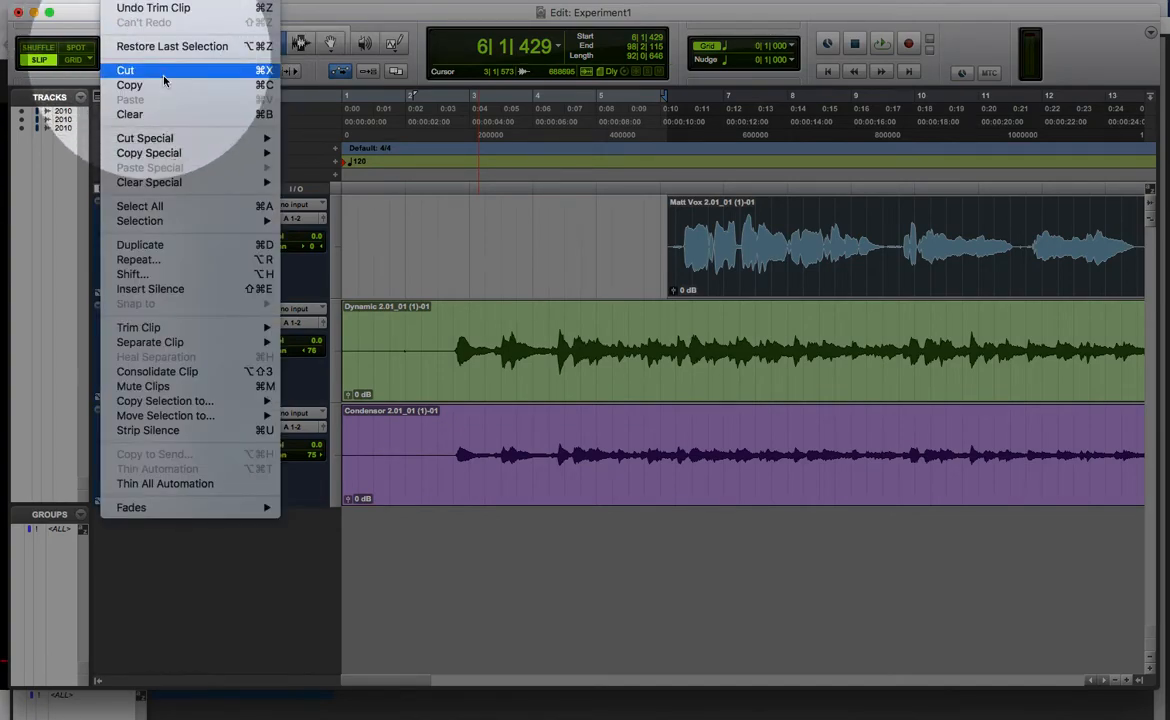
click(553, 220)
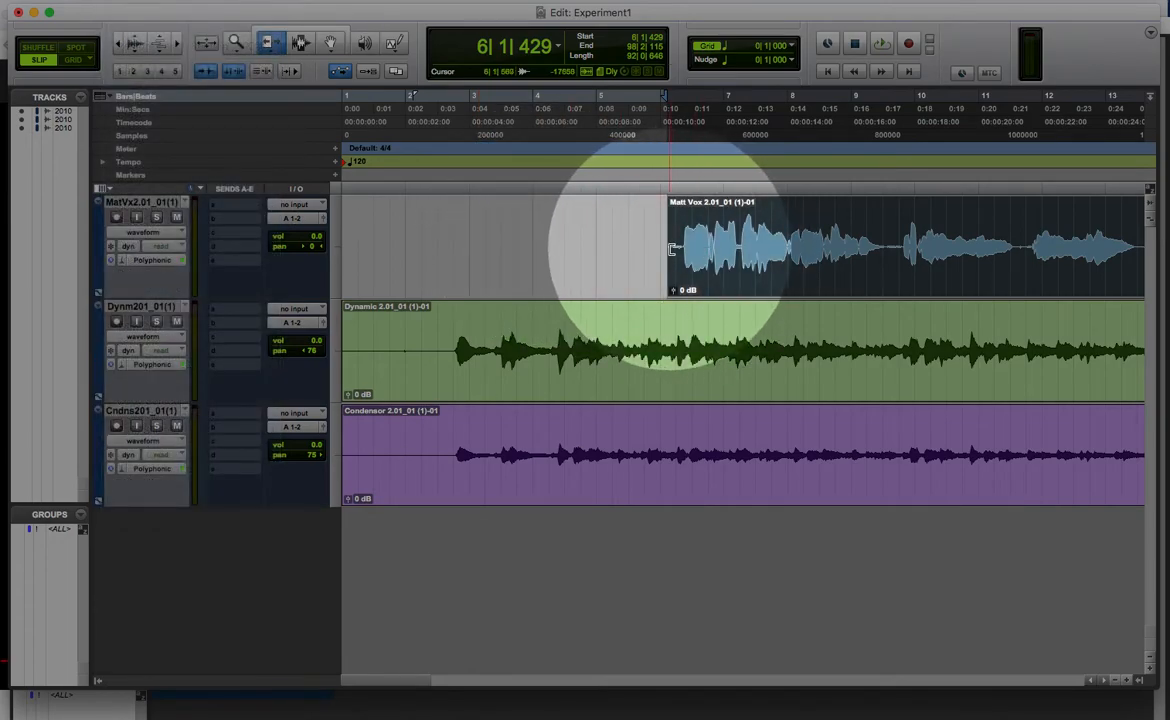
drag(672, 249, 316, 300)
Step: Trim the vocal clip's start to about 8|3|061 and about 6|1|616, restoring it to 1|1|000 after each trim
drag(345, 248, 822, 248)
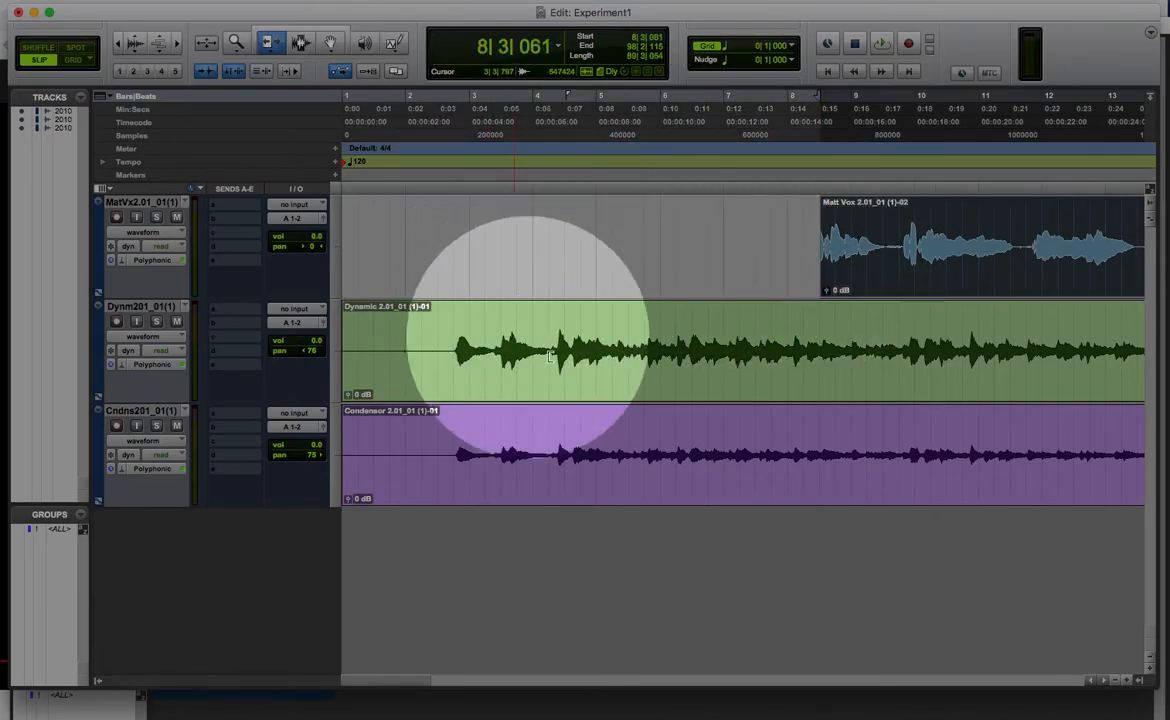
drag(822, 250, 321, 283)
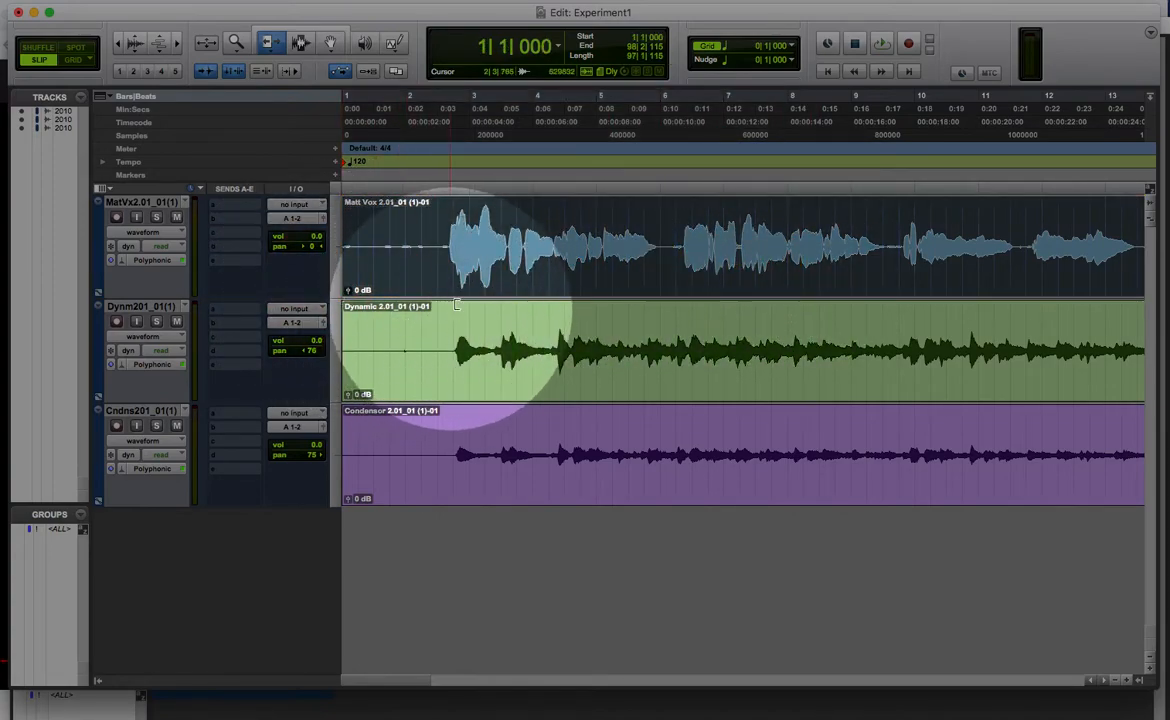
drag(347, 262, 670, 266)
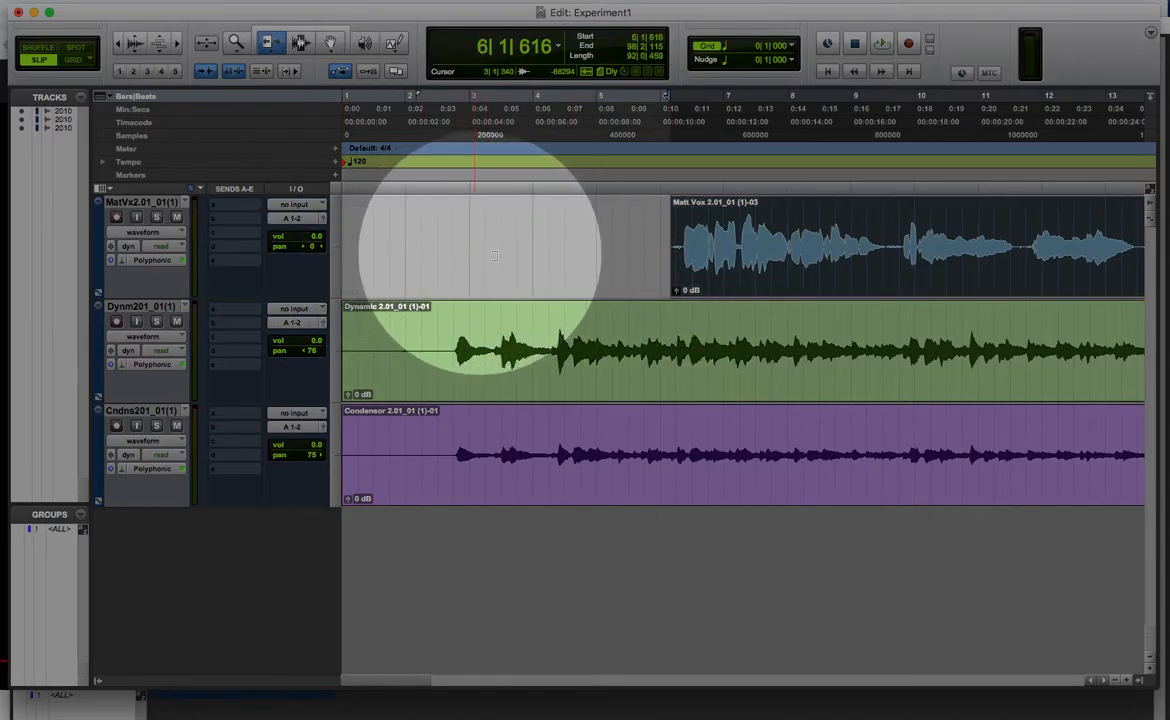
drag(676, 250, 295, 261)
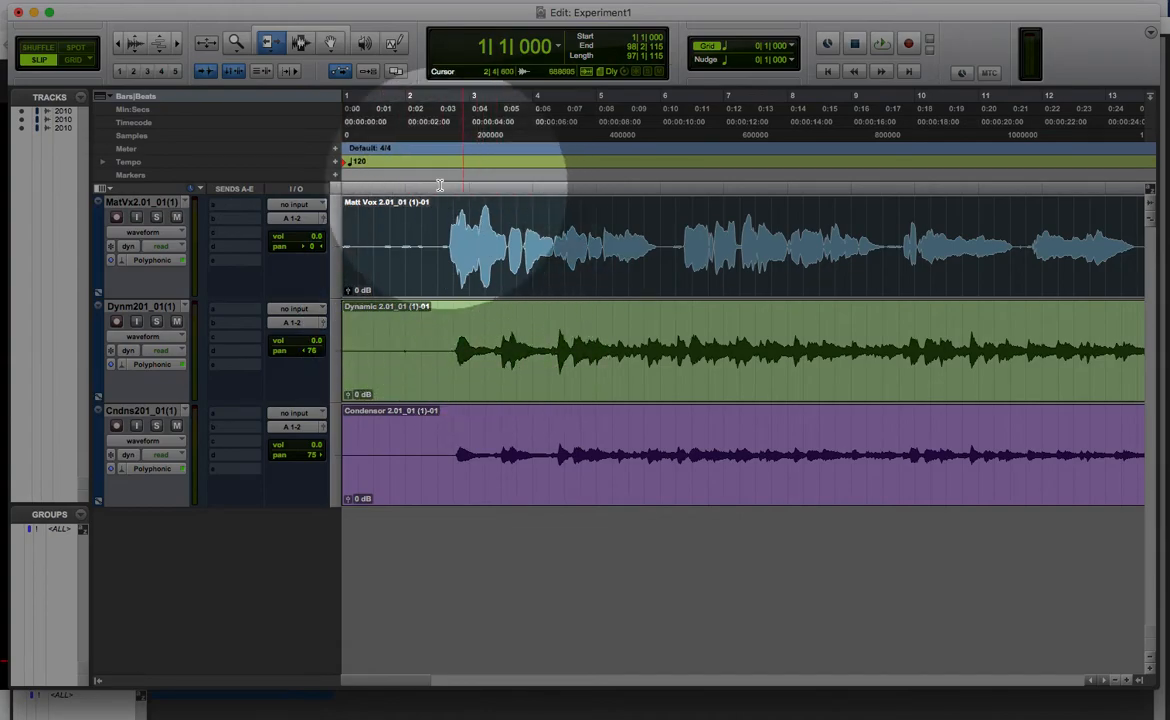
Step: Trim the vocal clip's start to about 2|3|674, just before the first phrase, and undo the trimming
drag(346, 250, 450, 283)
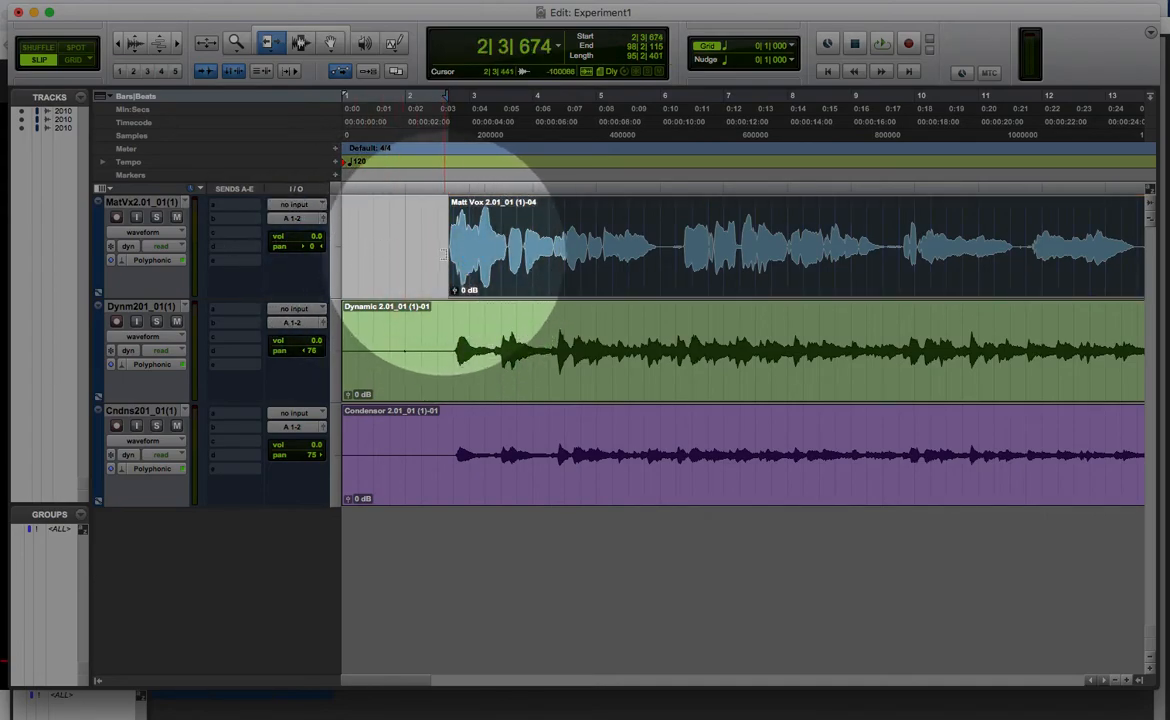
key(super+z)
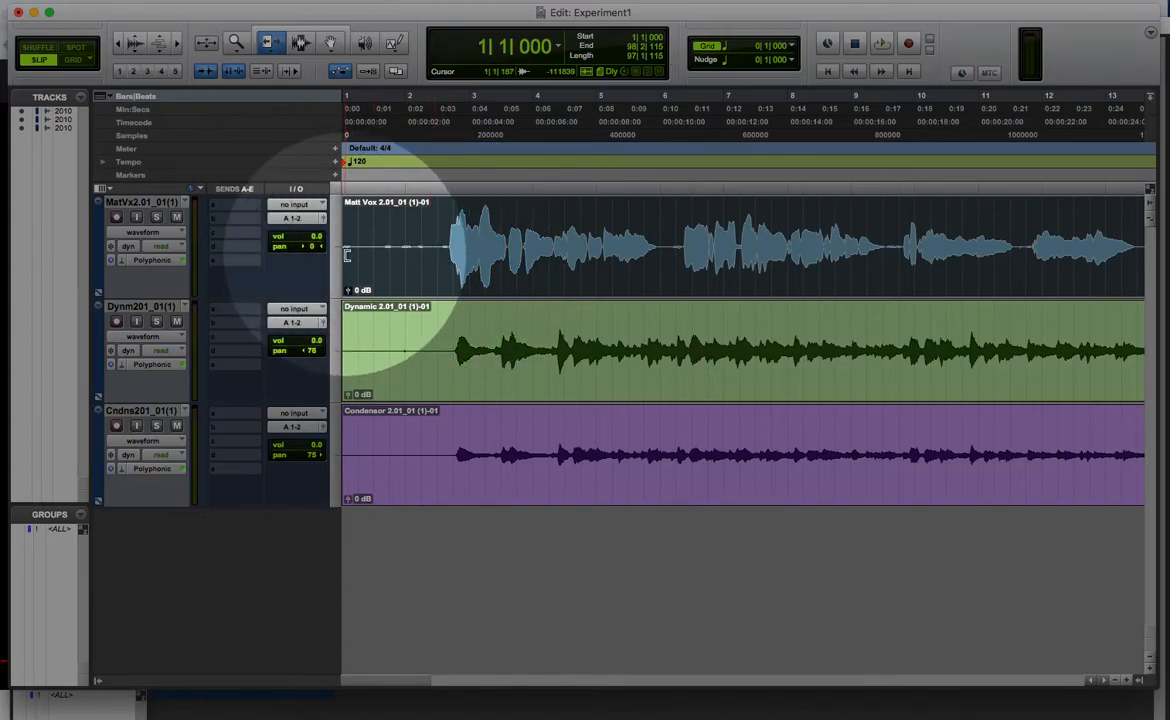
click(440, 262)
key(super+z)
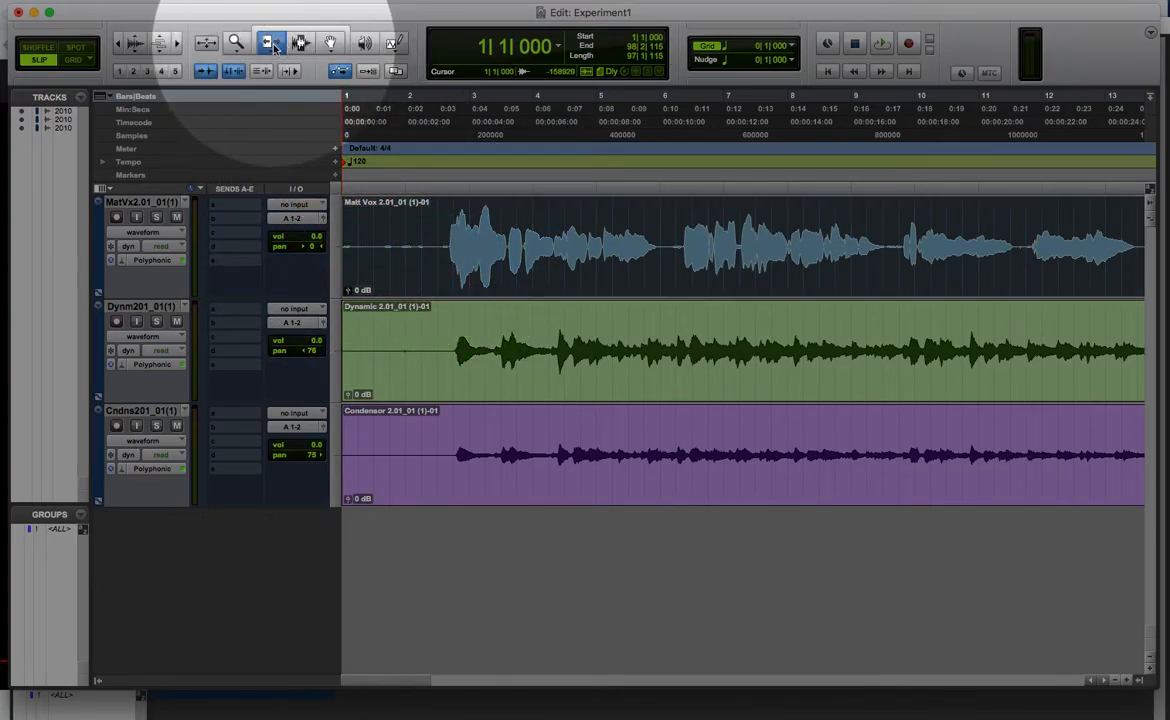
Step: Switch the Trim tool to another variant and return it to the standard one
click(270, 45)
click(271, 47)
drag(270, 47, 290, 80)
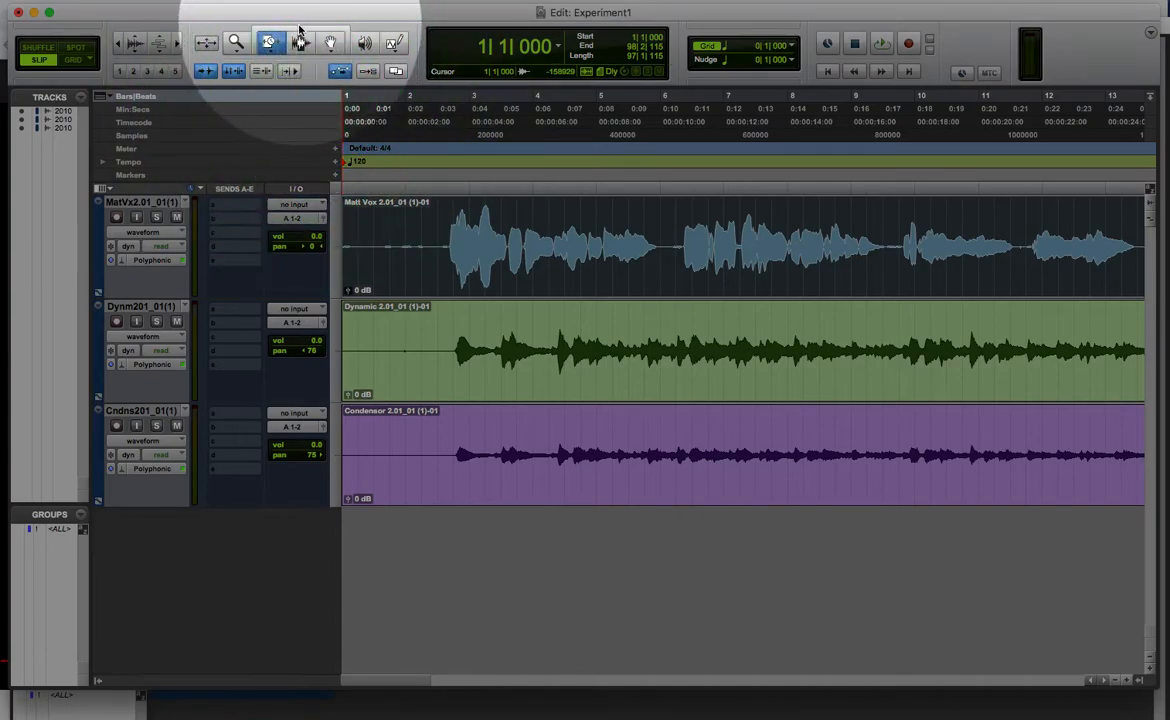
click(275, 47)
Step: Activate the Selector tool and place the edit cursor in the vocal clip at about 2|3|022 and about 2|1|636
click(291, 52)
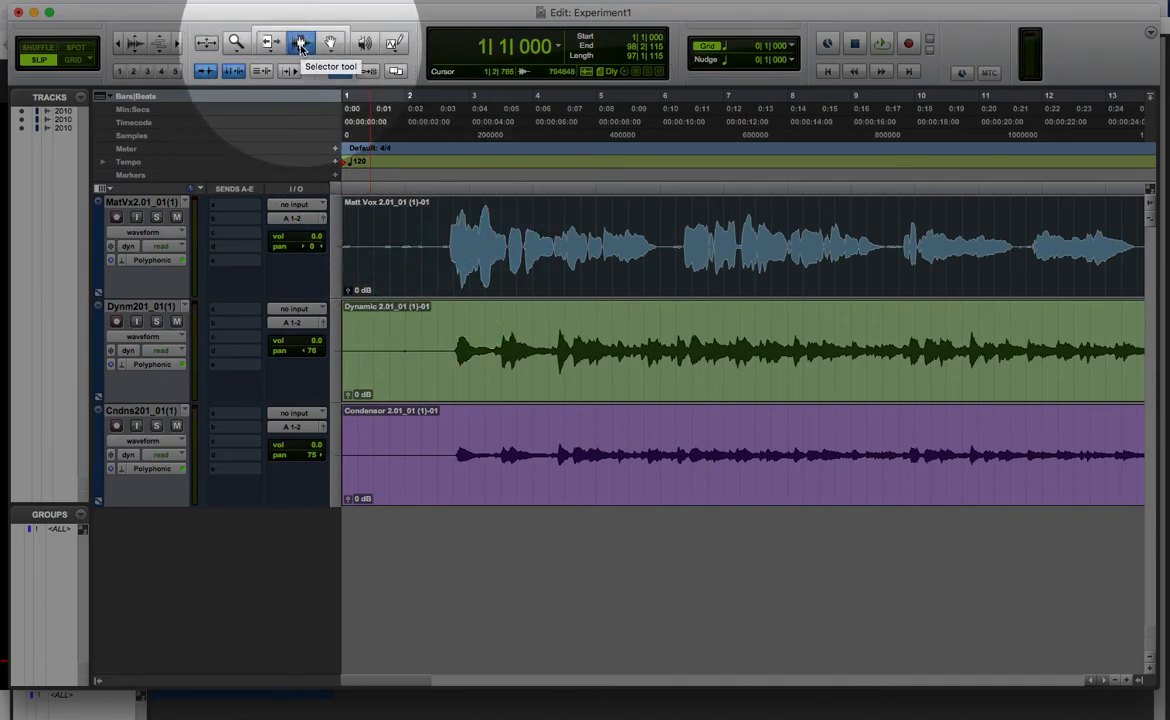
click(436, 238)
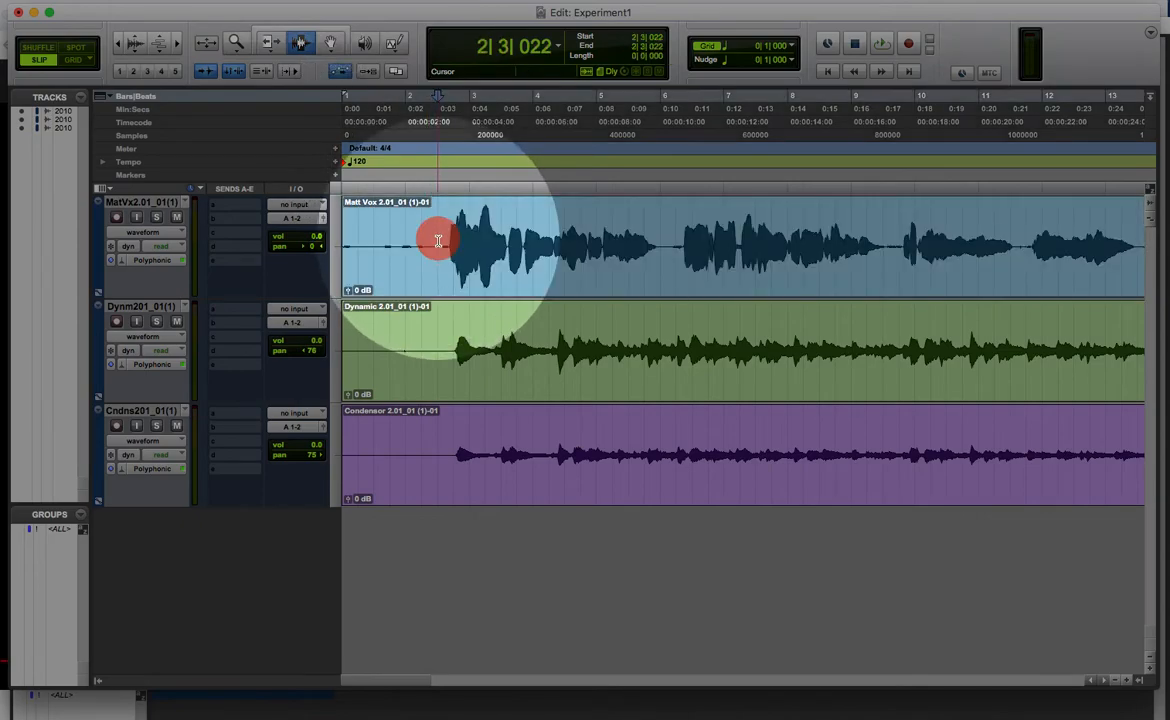
click(418, 240)
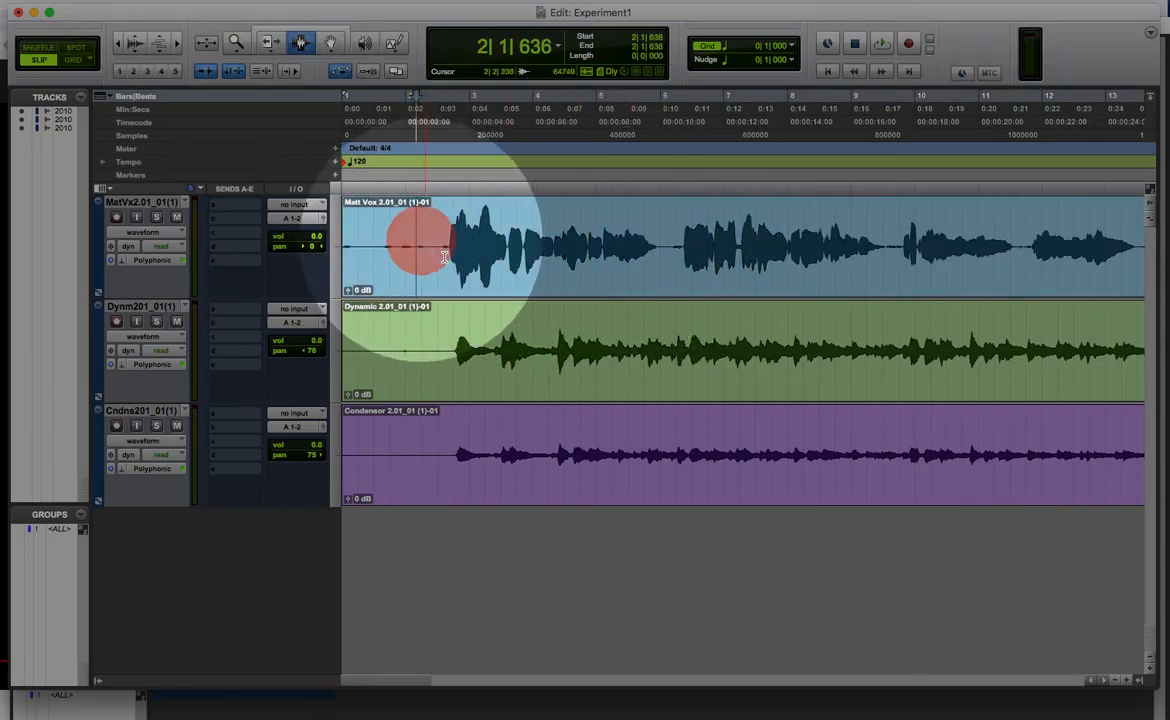
Step: In Grid mode, select the vocal phrase from 2|3|000 to 6|1|000, delete it, and undo the deletion
click(76, 61)
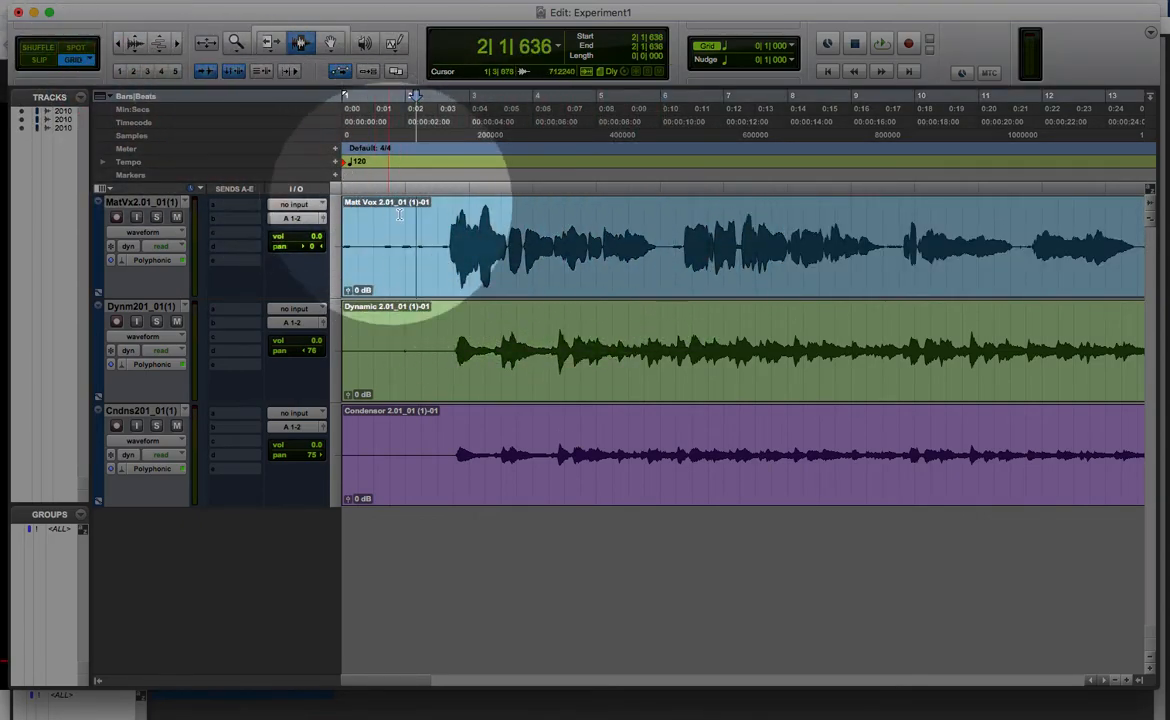
drag(438, 246, 660, 270)
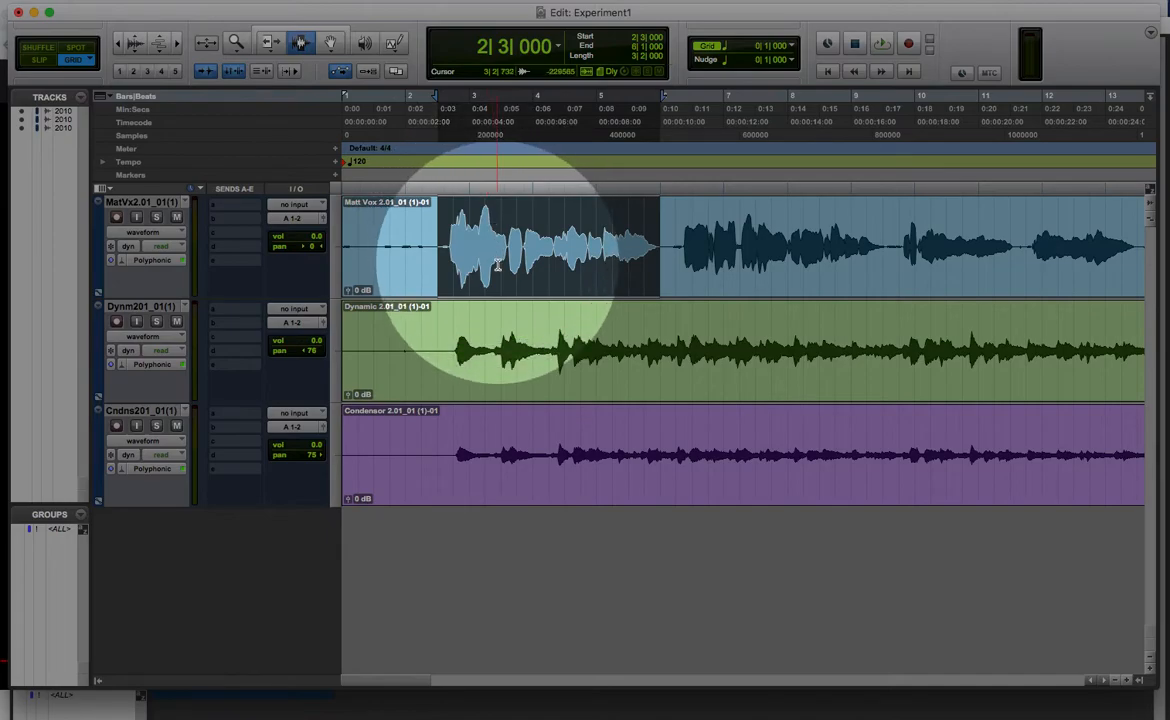
key(BackSpace)
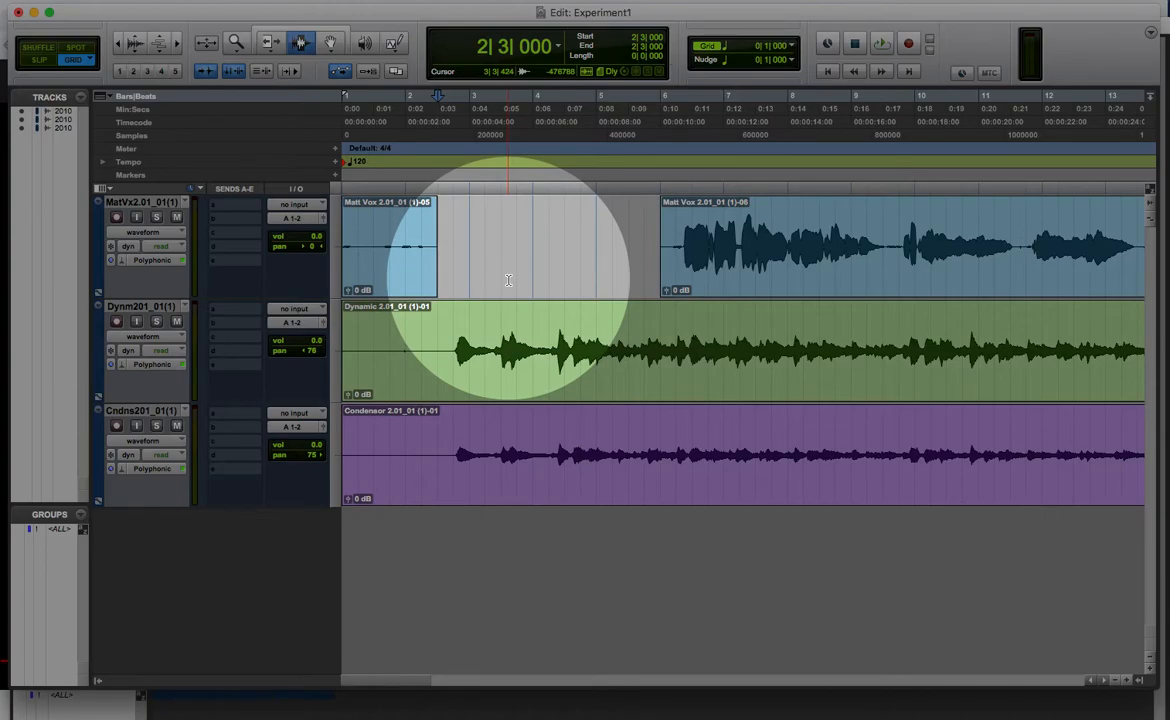
key(super+z)
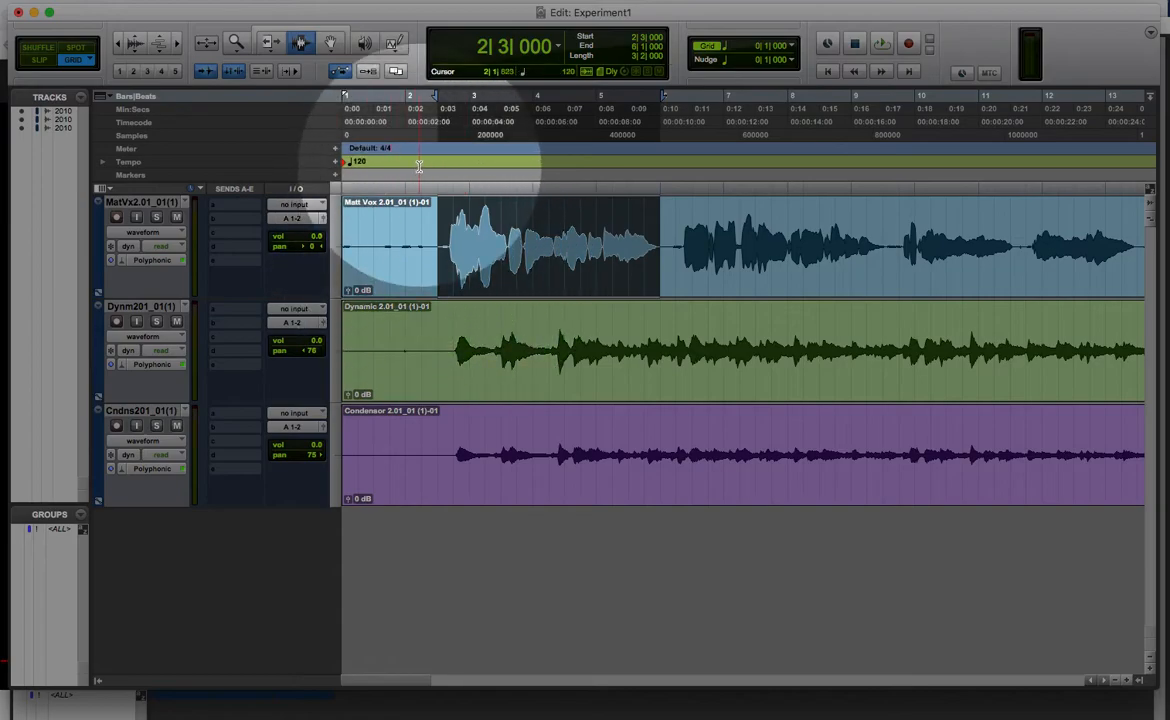
Step: In Slip mode, select the vocal passage from about 2|3|721 to 4|1|136, and activate the Grabber tool
mouse_move(444, 248)
mouse_down()
mouse_move(592, 266)
mouse_move(483, 261)
mouse_move(540, 250)
mouse_move(652, 265)
mouse_move(436, 264)
mouse_move(449, 266)
mouse_up()
click(333, 44)
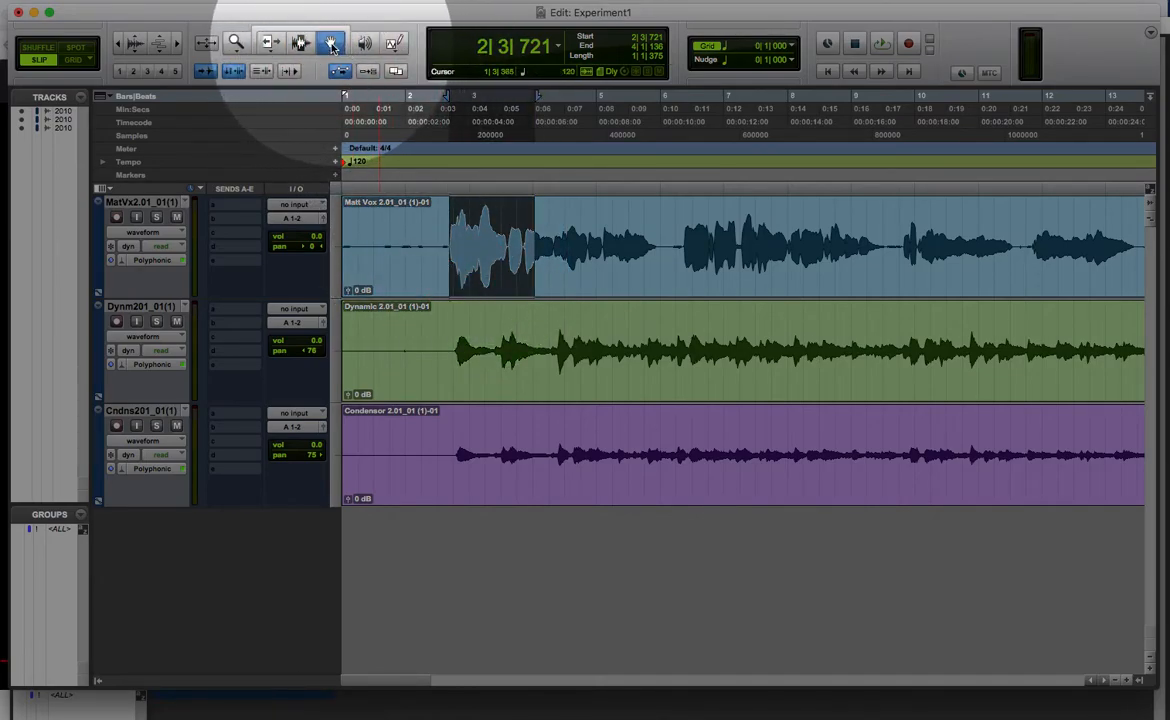
Step: Choose the Time variant of the Grabber tool and grab the whole vocal clip with it
click(333, 44)
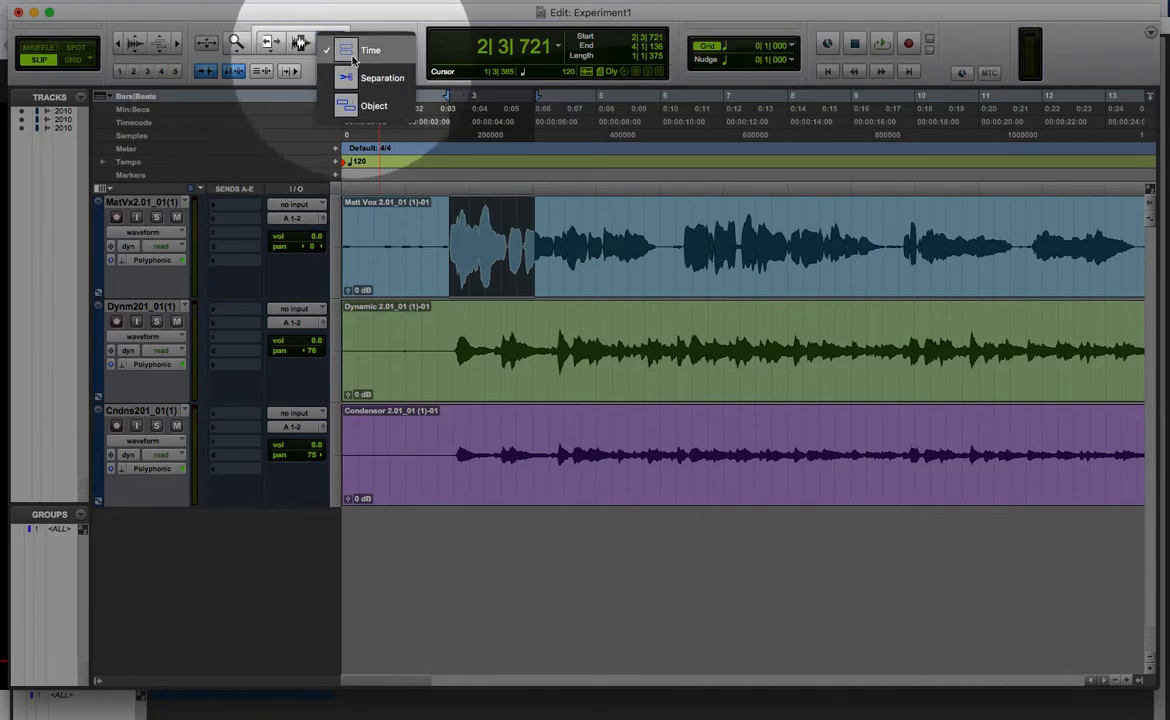
click(352, 55)
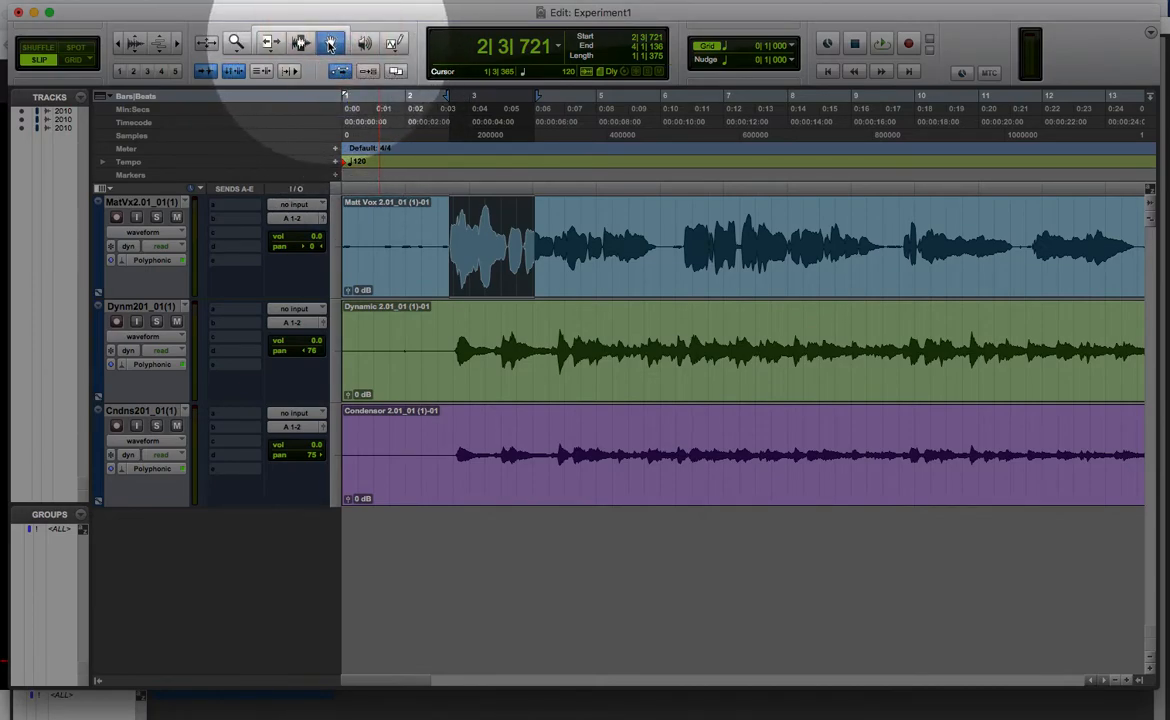
mouse_move(488, 257)
mouse_down()
mouse_move(405, 256)
mouse_move(817, 261)
mouse_move(458, 273)
mouse_up()
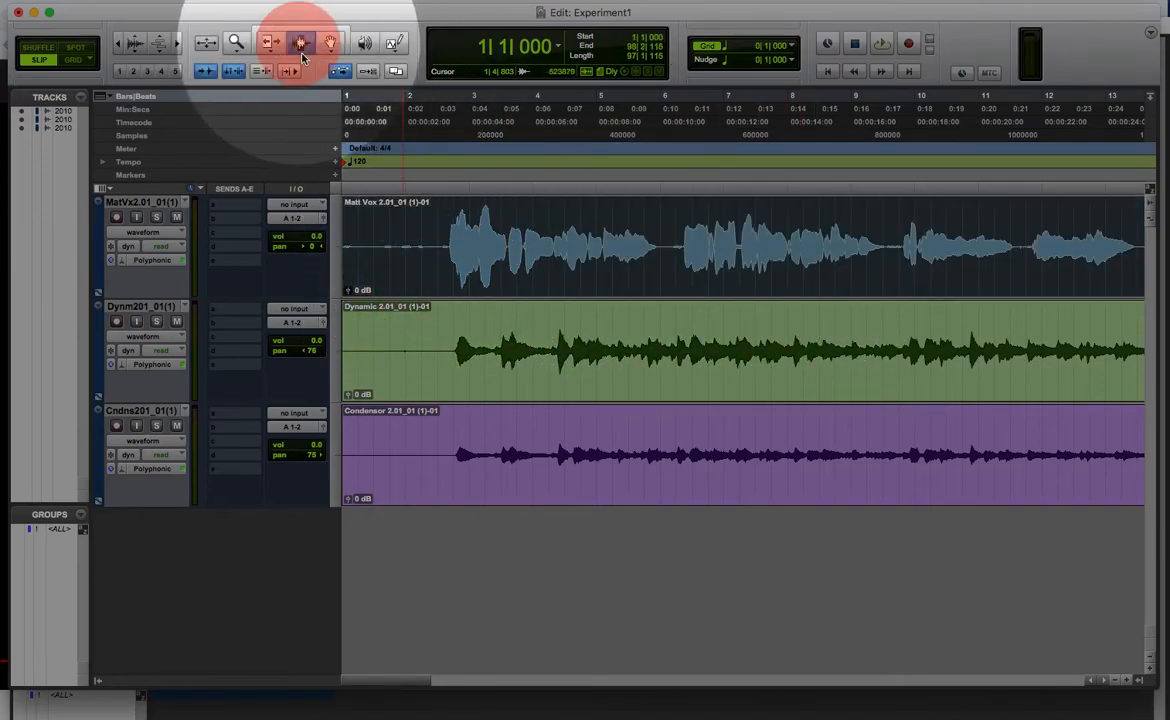
Step: Select the first vocal phrase from about 2|3|161 to 6|1|523 with the Selector tool and separate the clip at the selection
click(300, 45)
click(445, 241)
drag(440, 246, 669, 267)
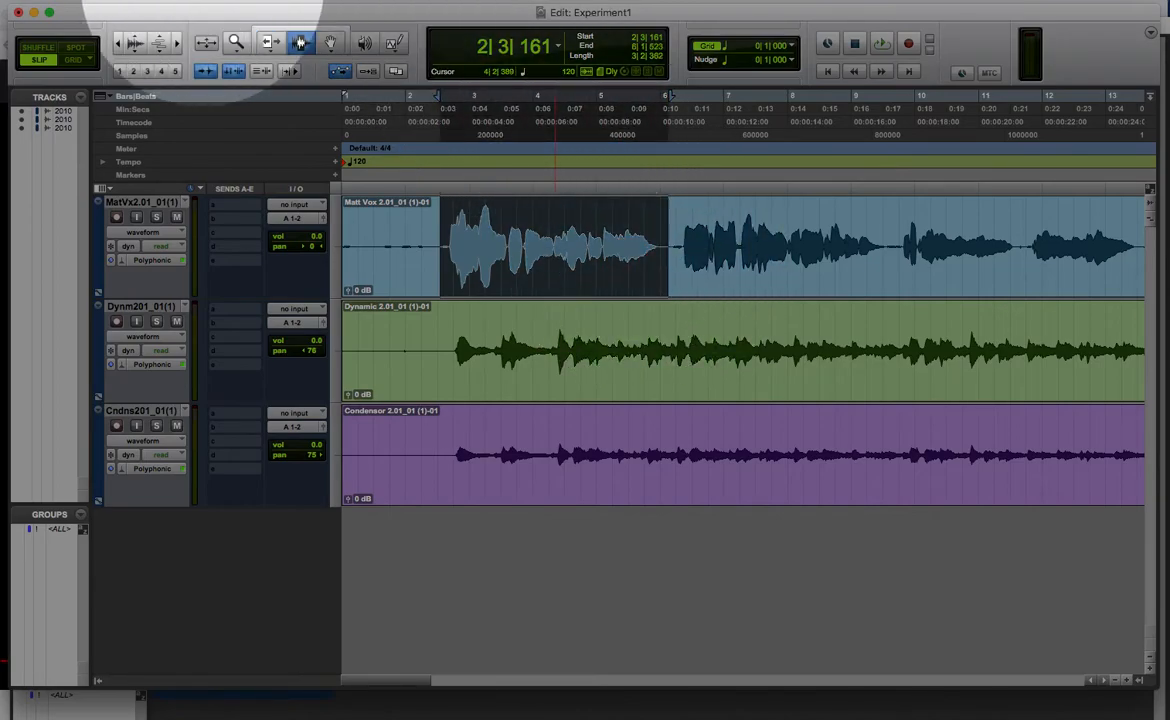
click(126, 1)
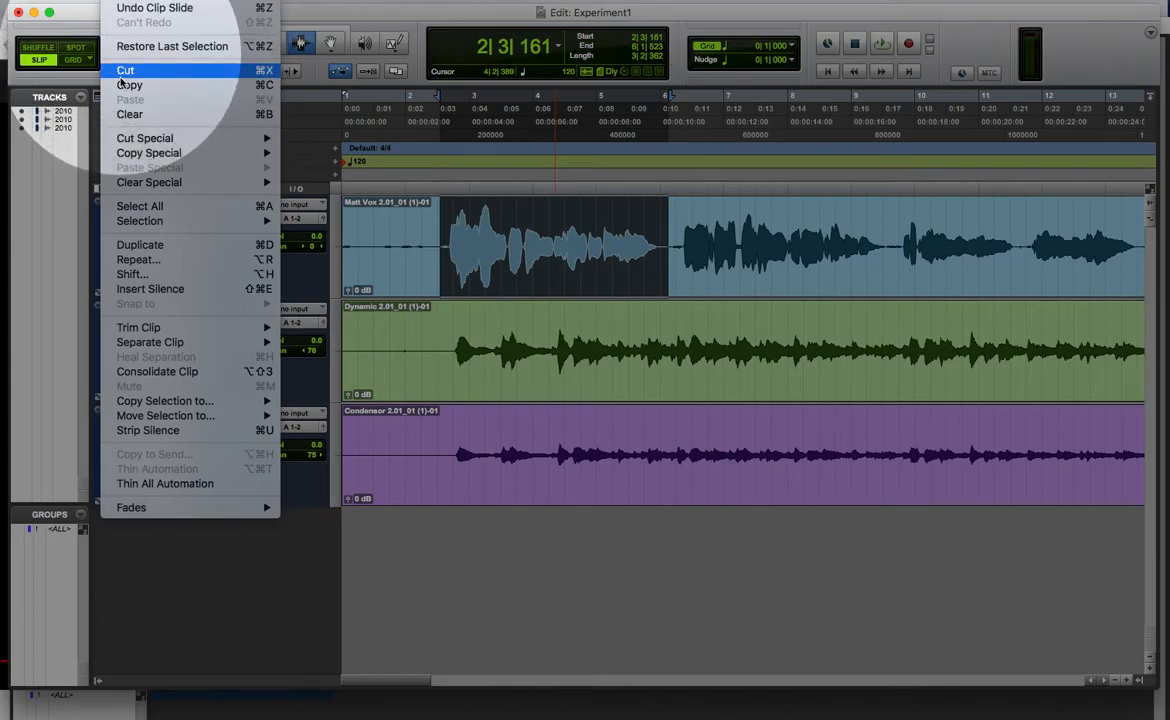
mouse_move(160, 344)
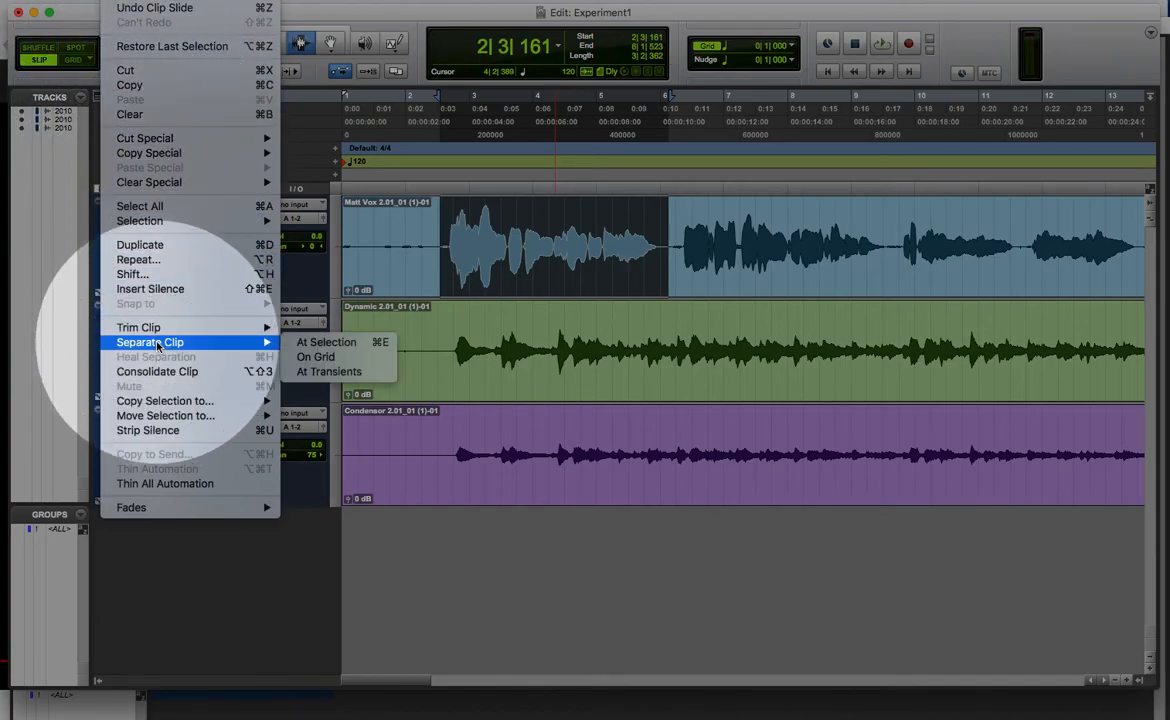
click(381, 347)
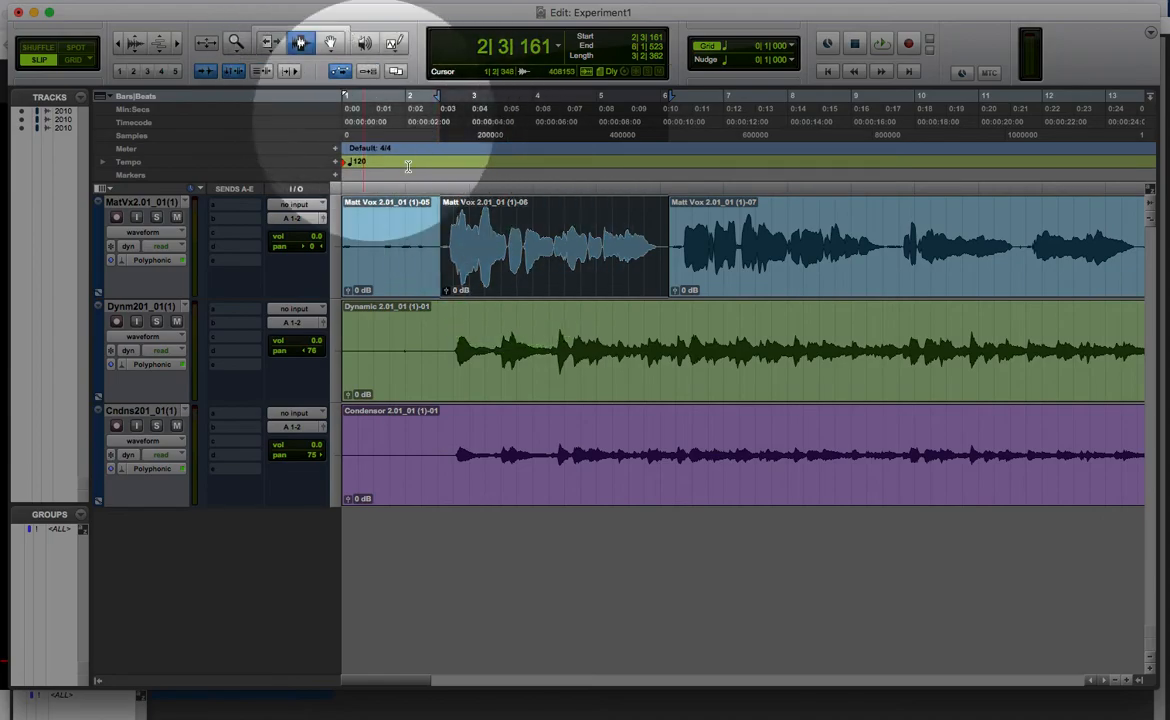
Step: With the Grabber, move the separated vocal phrase to about 4|3|128, to 1|1|000, and onto the Condensor track at about 2|3|115
click(329, 42)
drag(466, 223, 619, 292)
drag(707, 265, 556, 605)
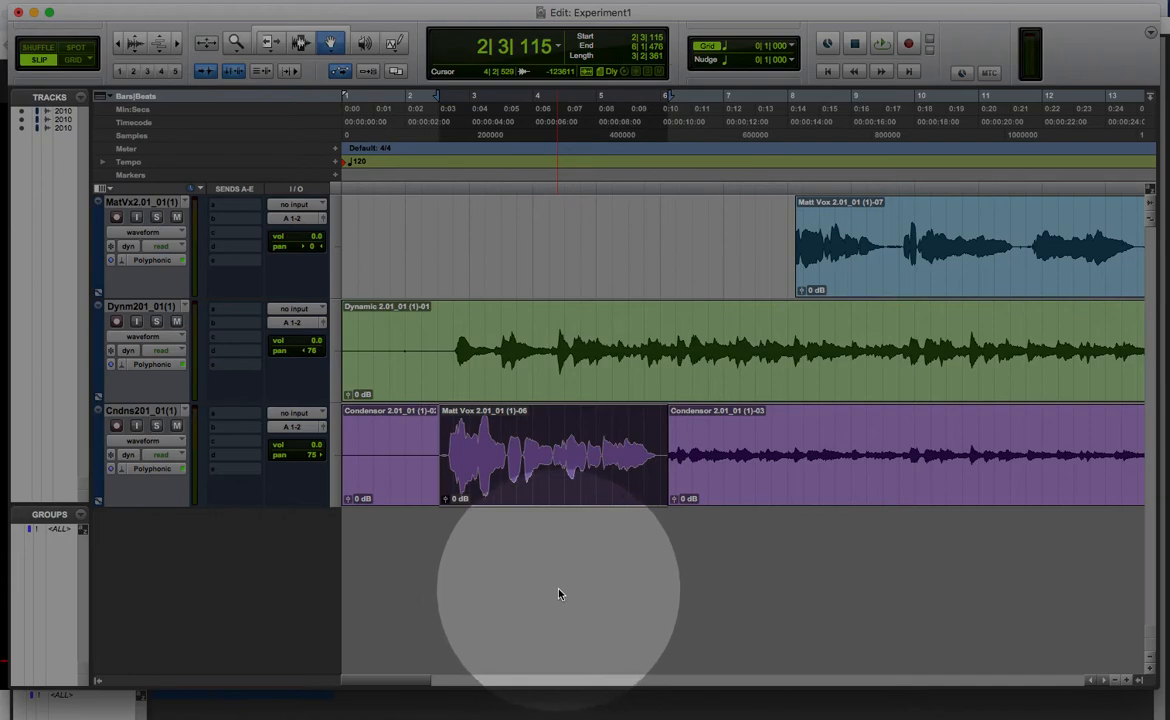
Step: Undo the moves of the vocal phrase and the clip separation
key(super+z)
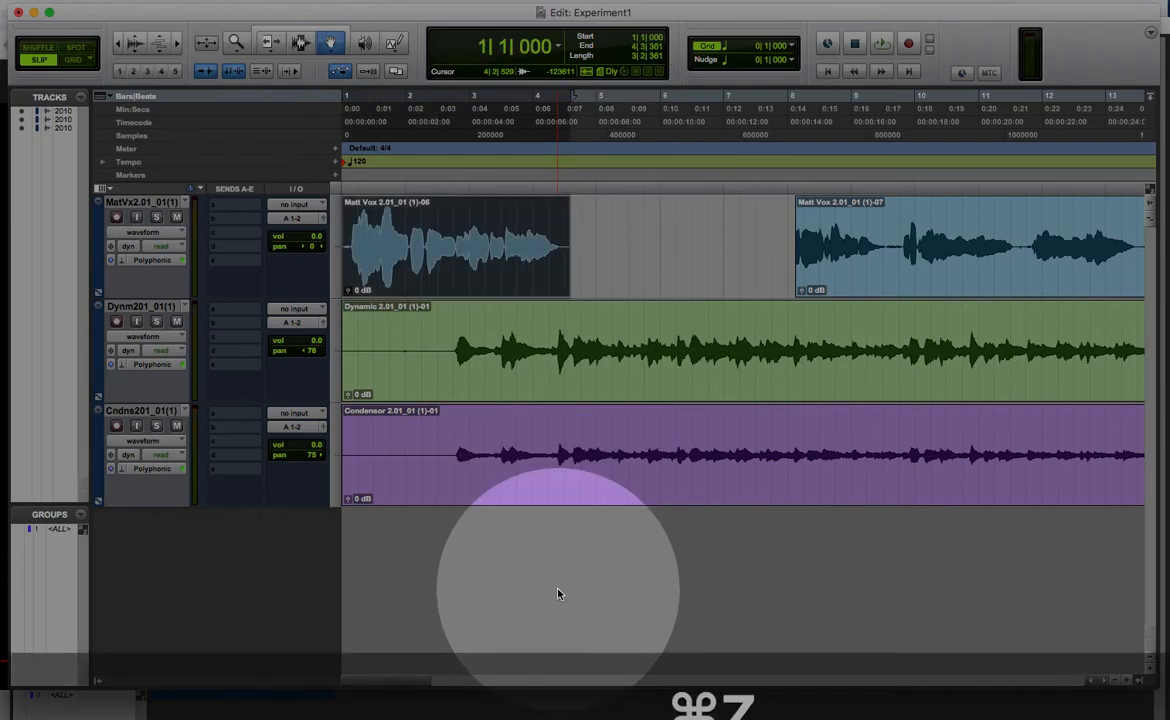
key(super+z)
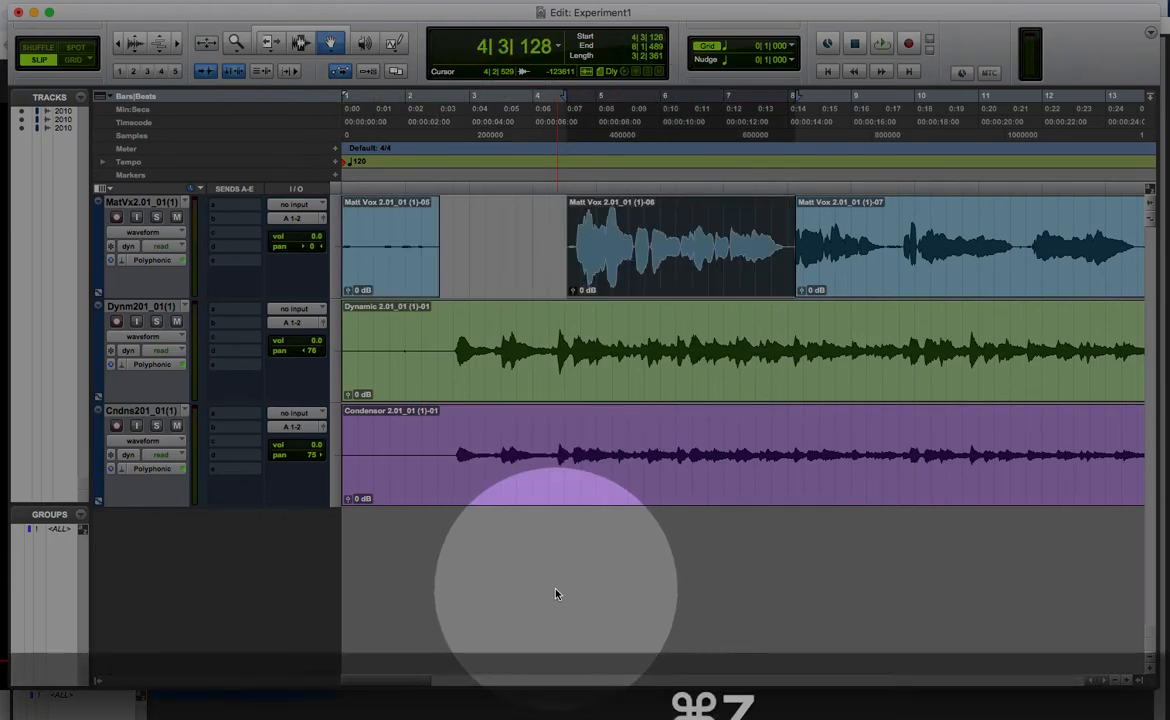
key(super+z)
key(super+z)
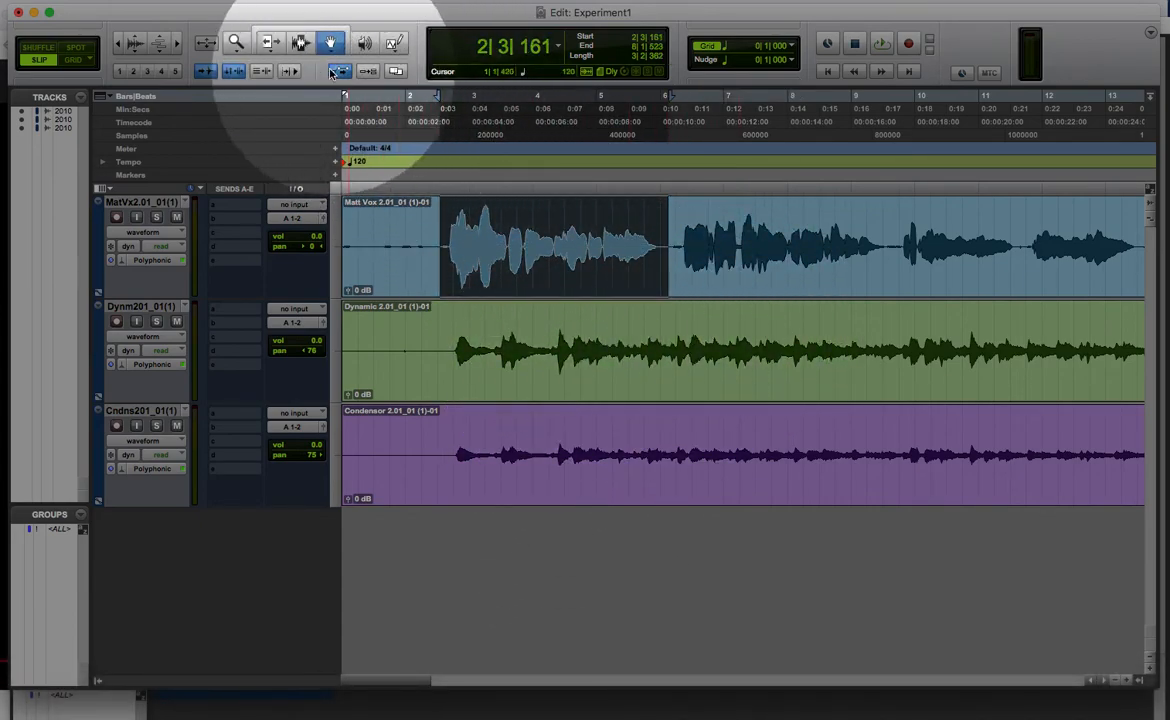
Step: Activate the Selector tool and click into the vocal clip at about 1|2|672 and about 1|3|924 to place the edit cursor
click(300, 42)
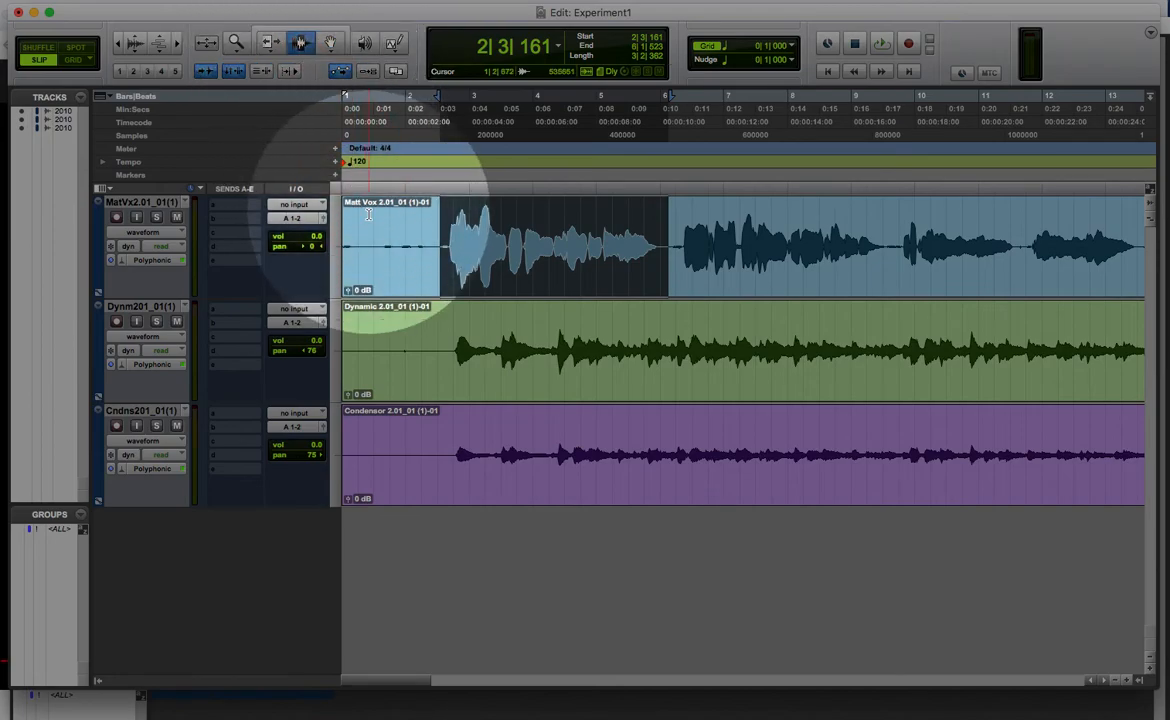
click(371, 250)
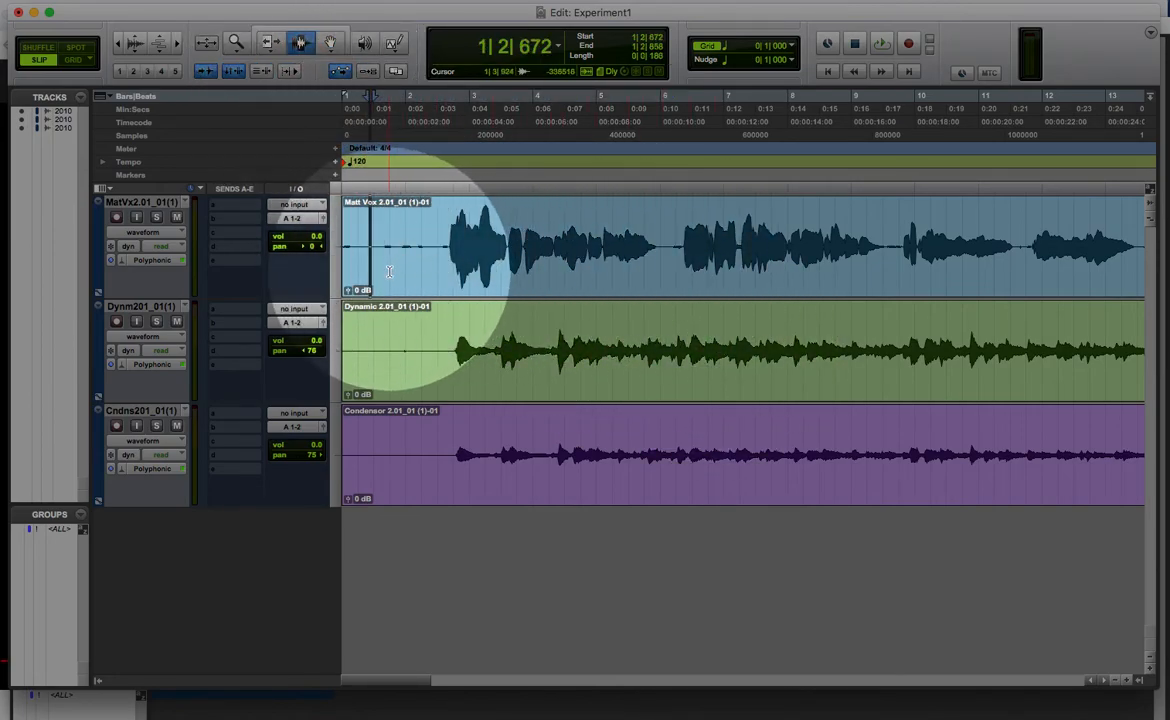
click(389, 245)
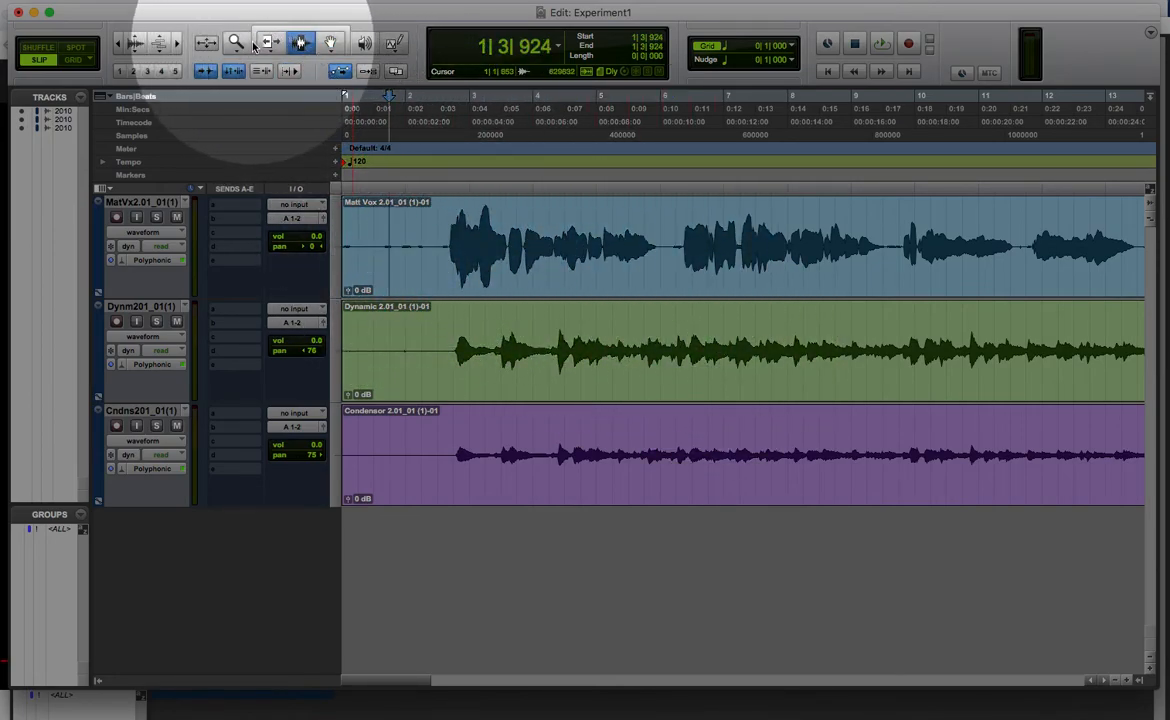
Step: With the Smart Tool, create a fade-in from 1|1|000 to about 1|1|326 on the vocal clip, and undo it
click(297, 36)
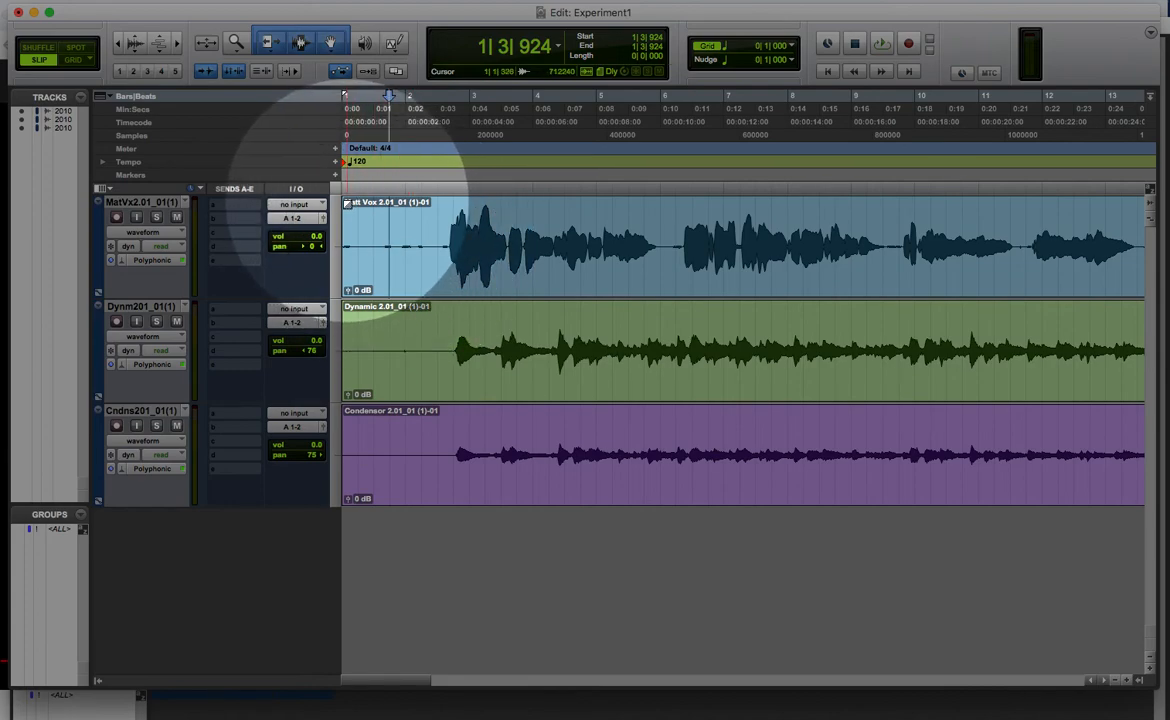
click(347, 204)
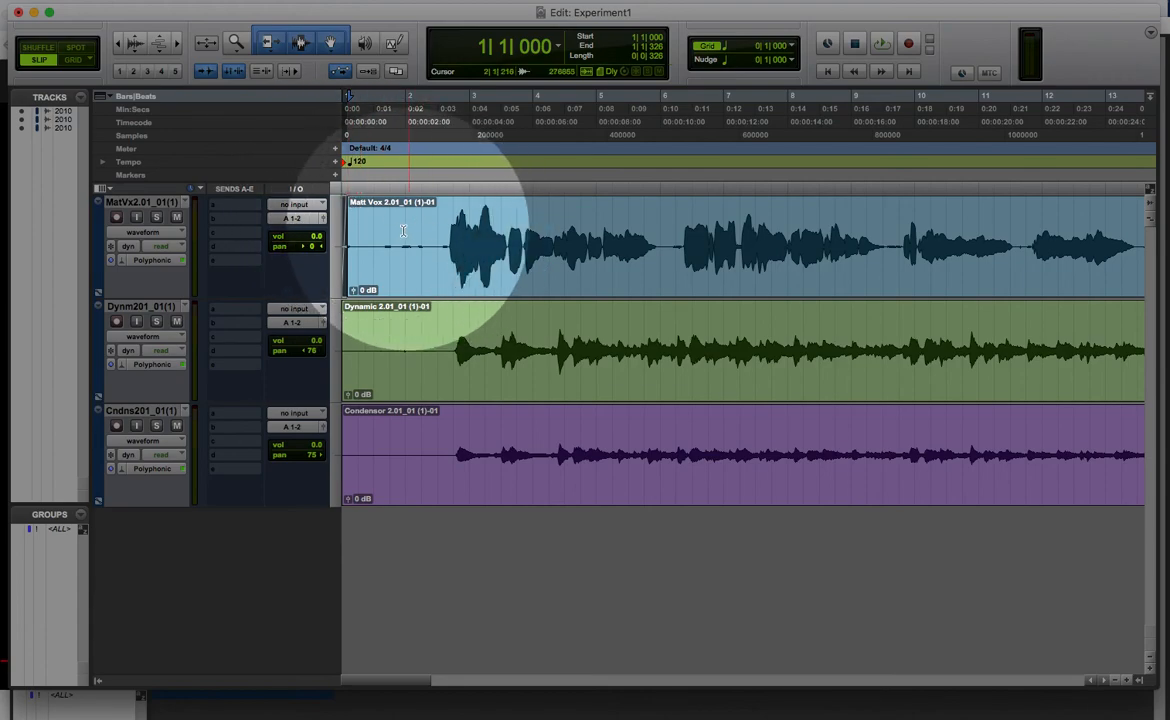
key(super+z)
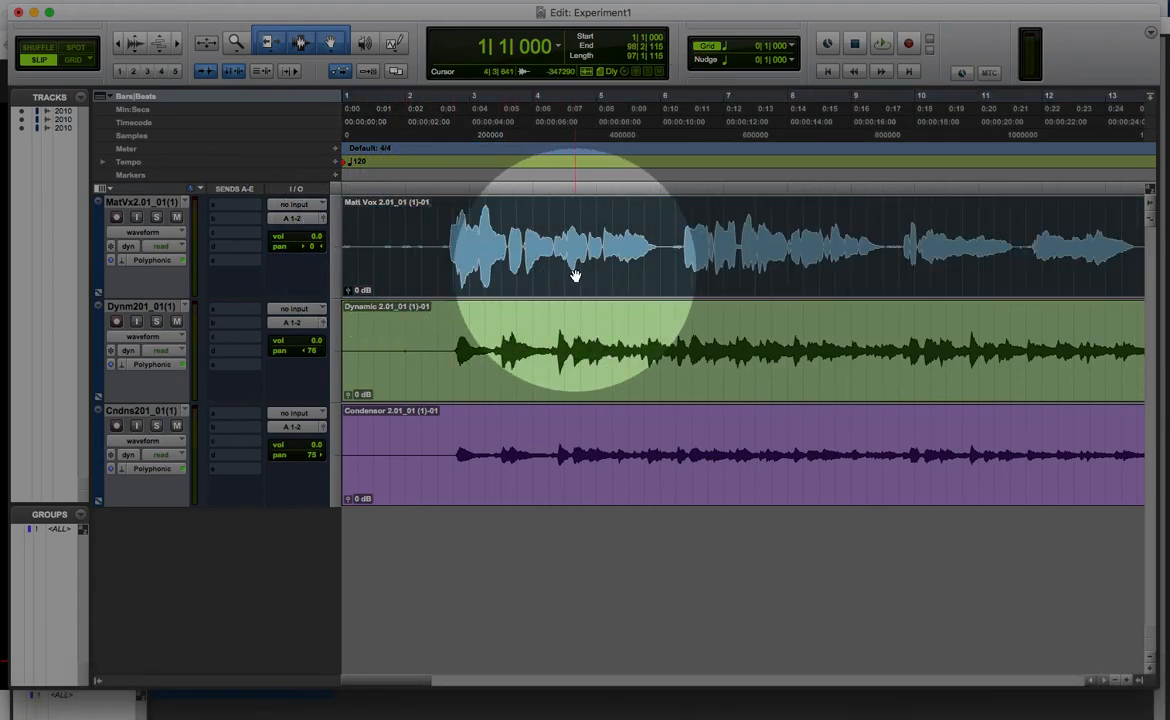
Step: Trim the start of the vocal clip to about 2|3|348 with the Trim tool
click(270, 42)
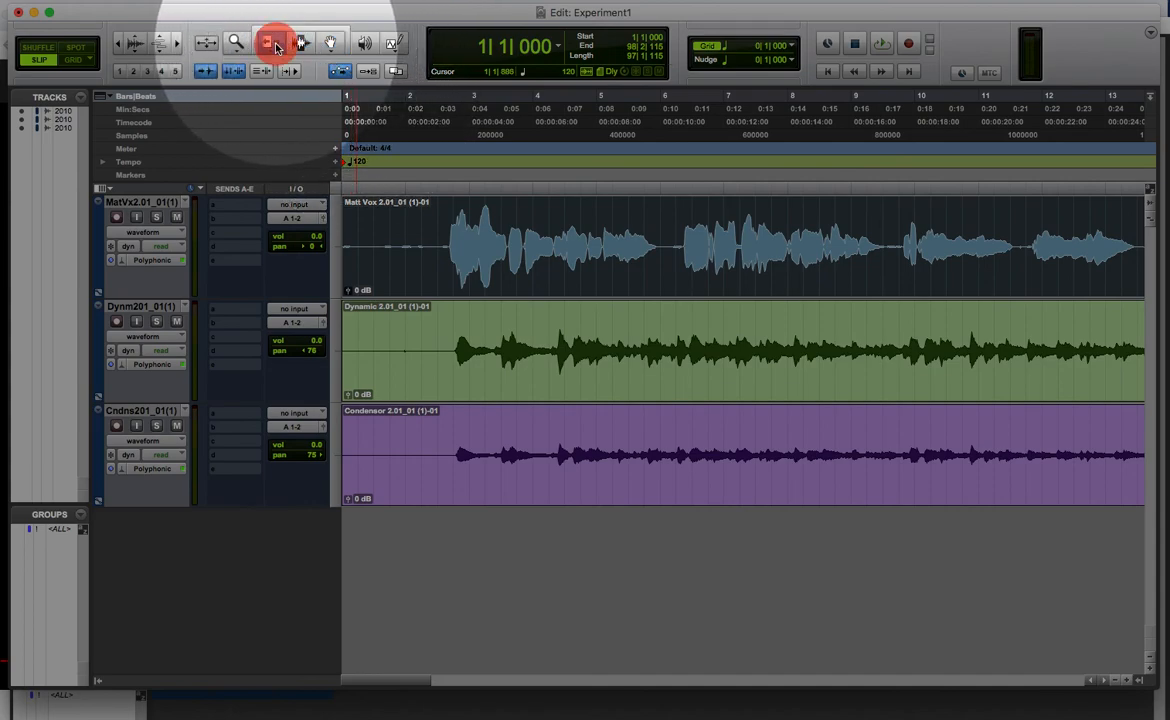
click(447, 251)
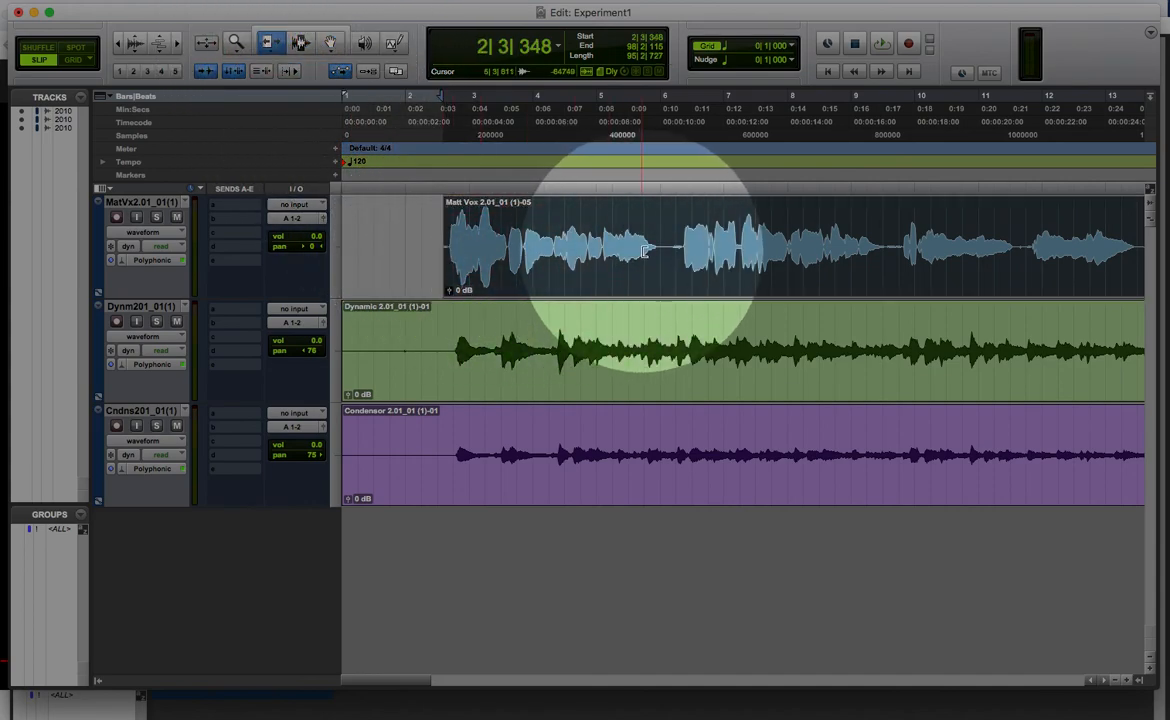